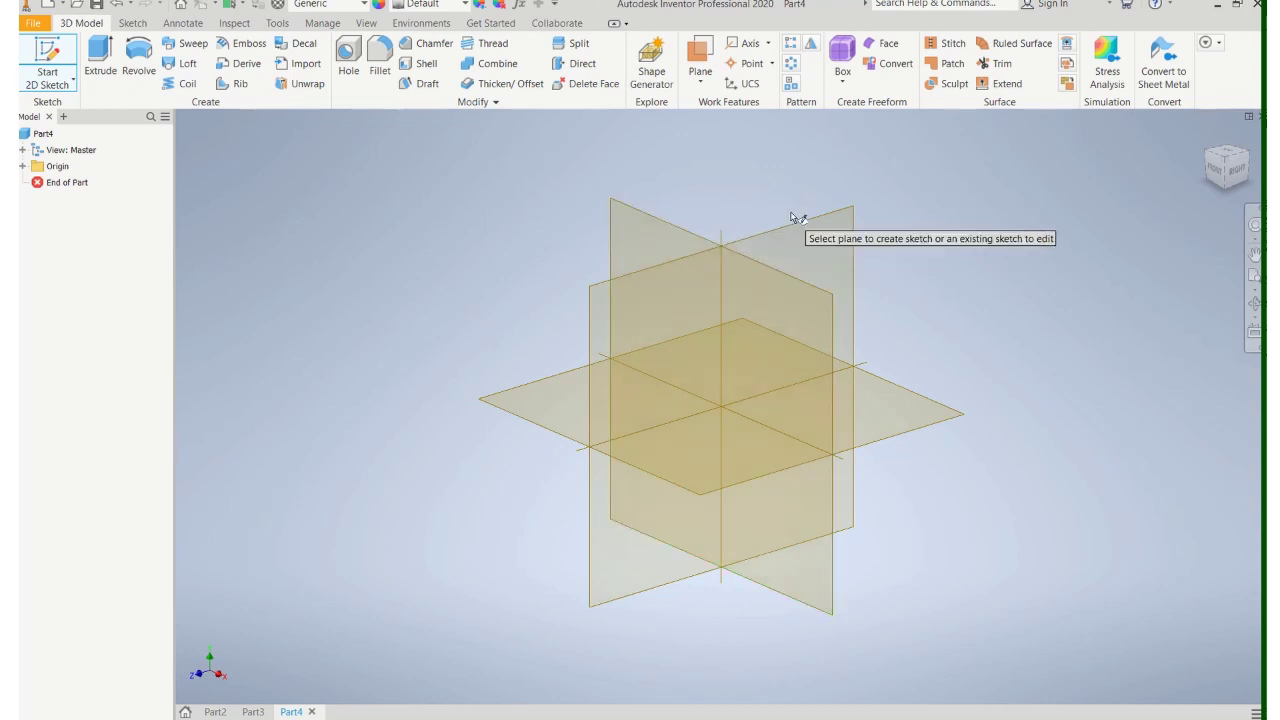
Start a sketch on the XY (front) plane and draw a closed rectangle about 1.11 in wide around the origin with the Line tool.
click(640, 222)
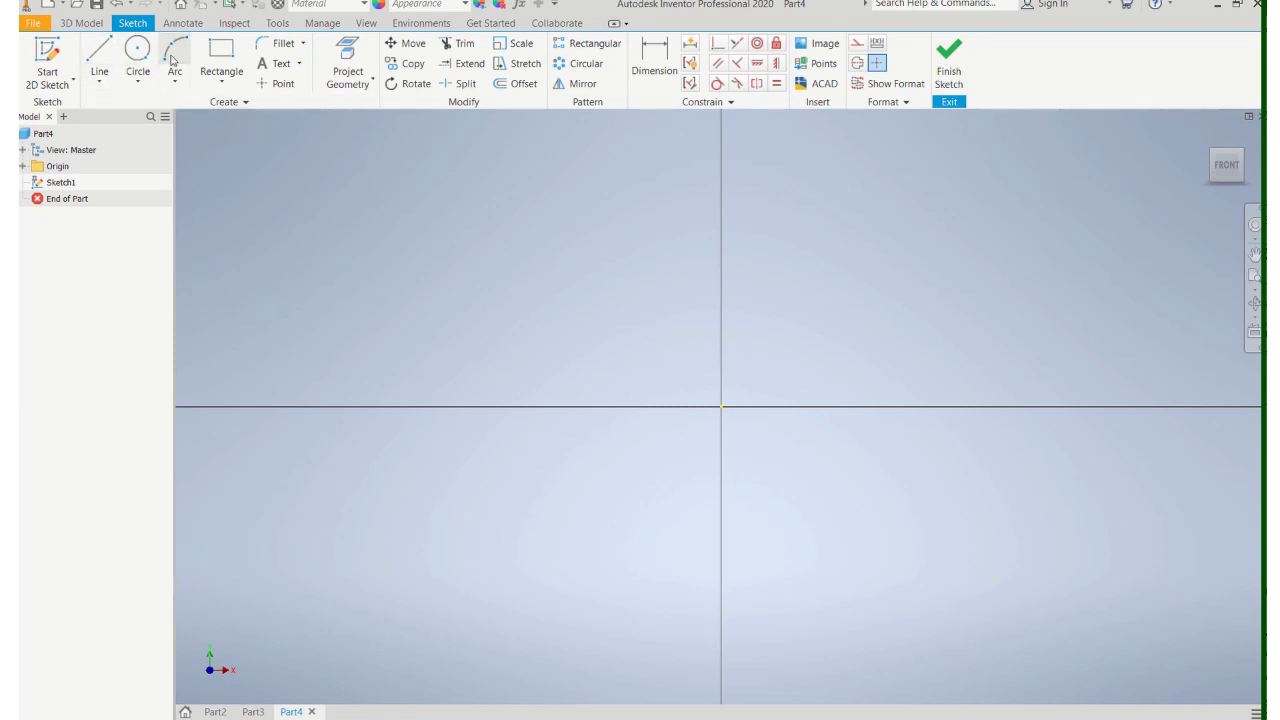
click(100, 54)
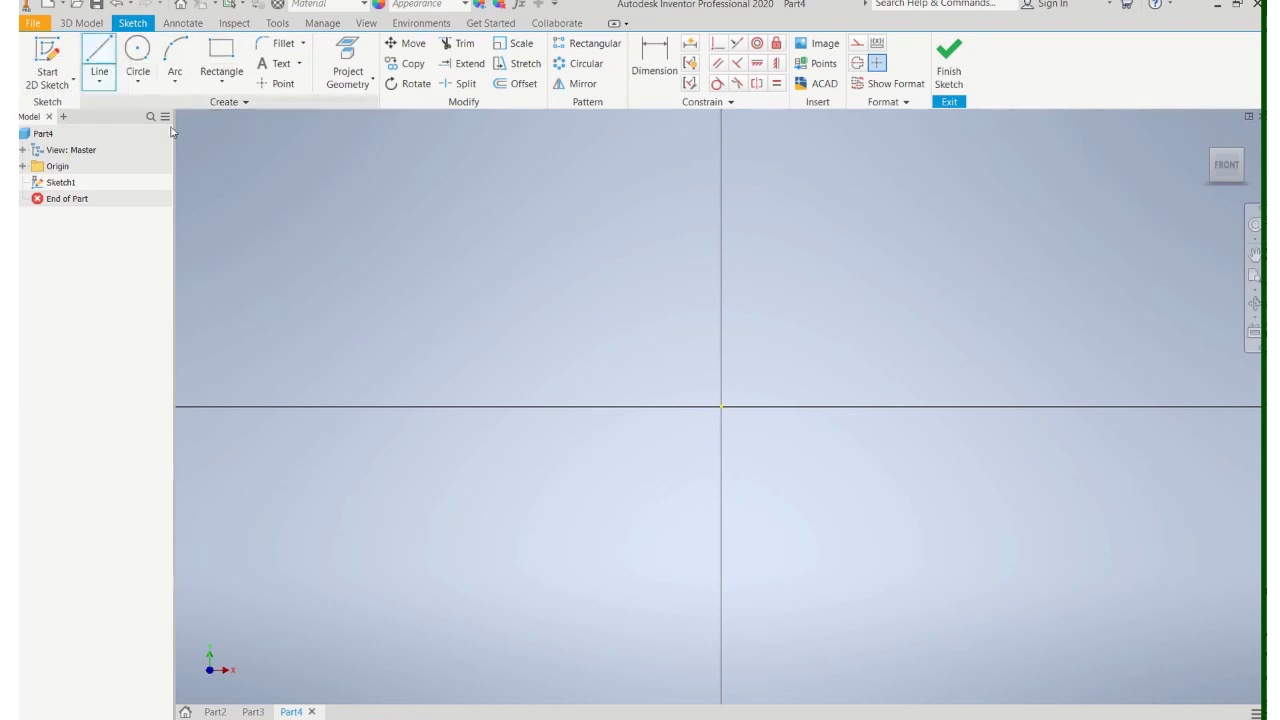
click(469, 285)
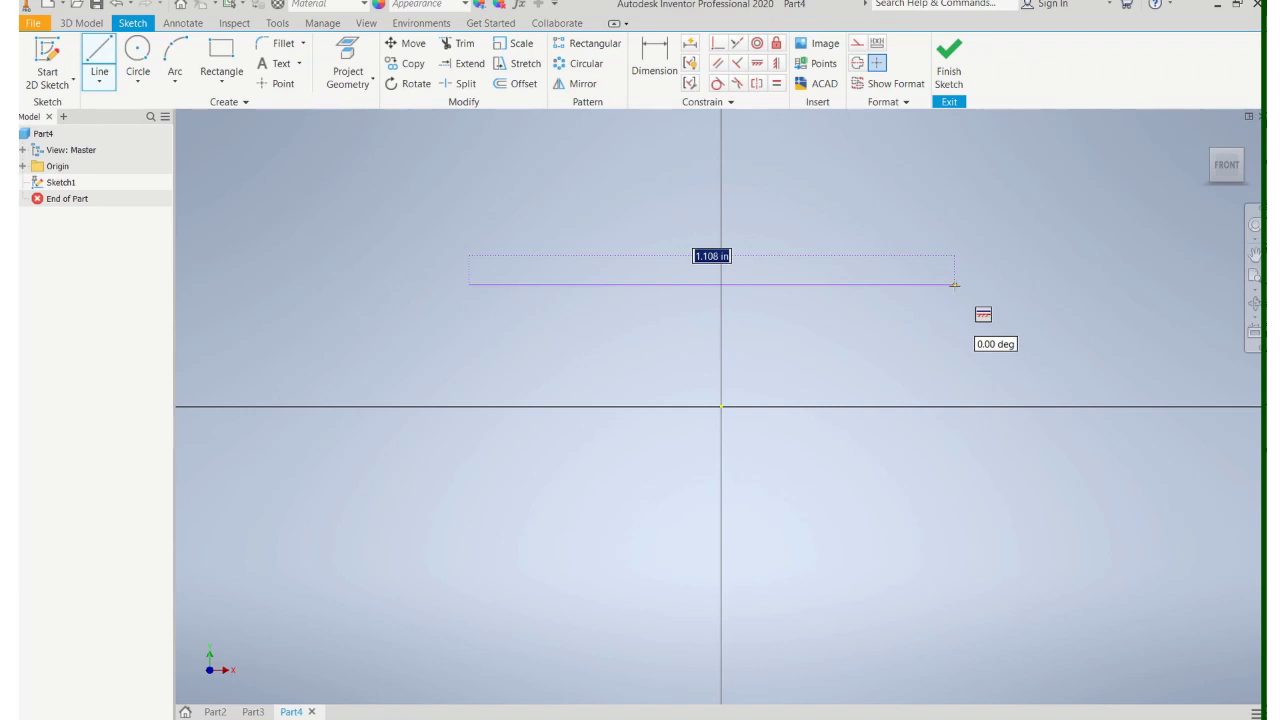
click(954, 285)
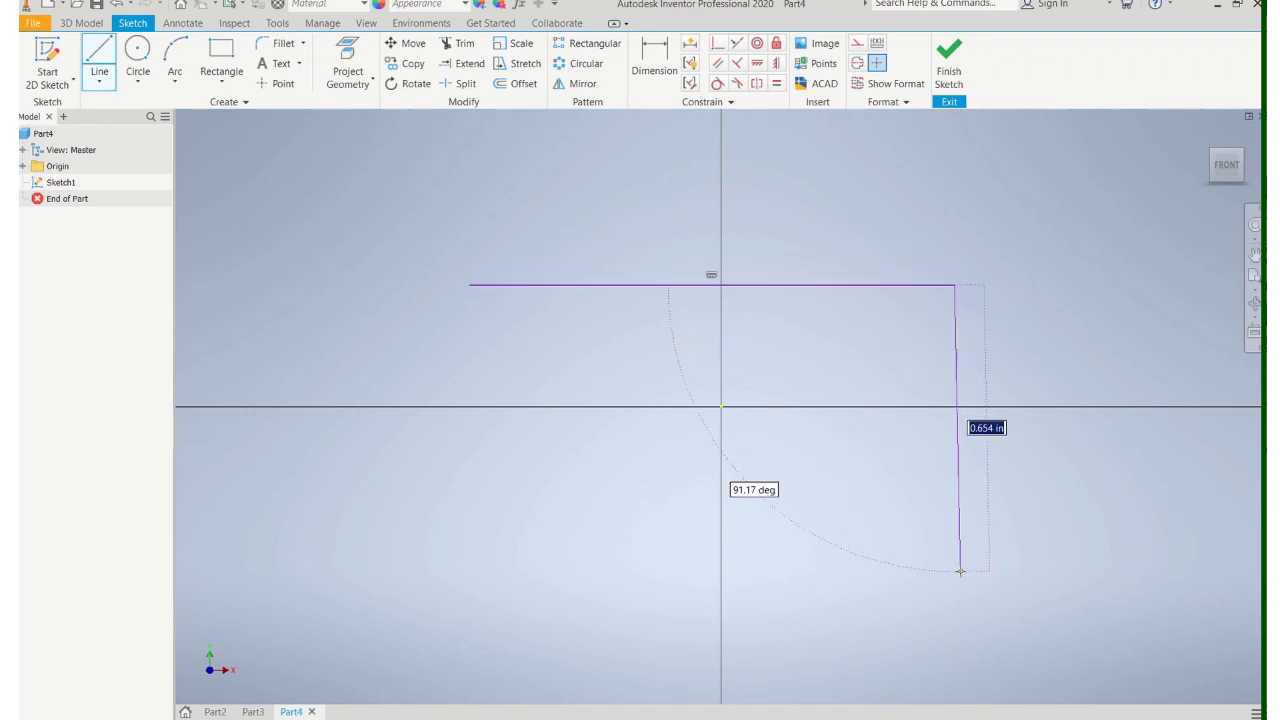
click(955, 552)
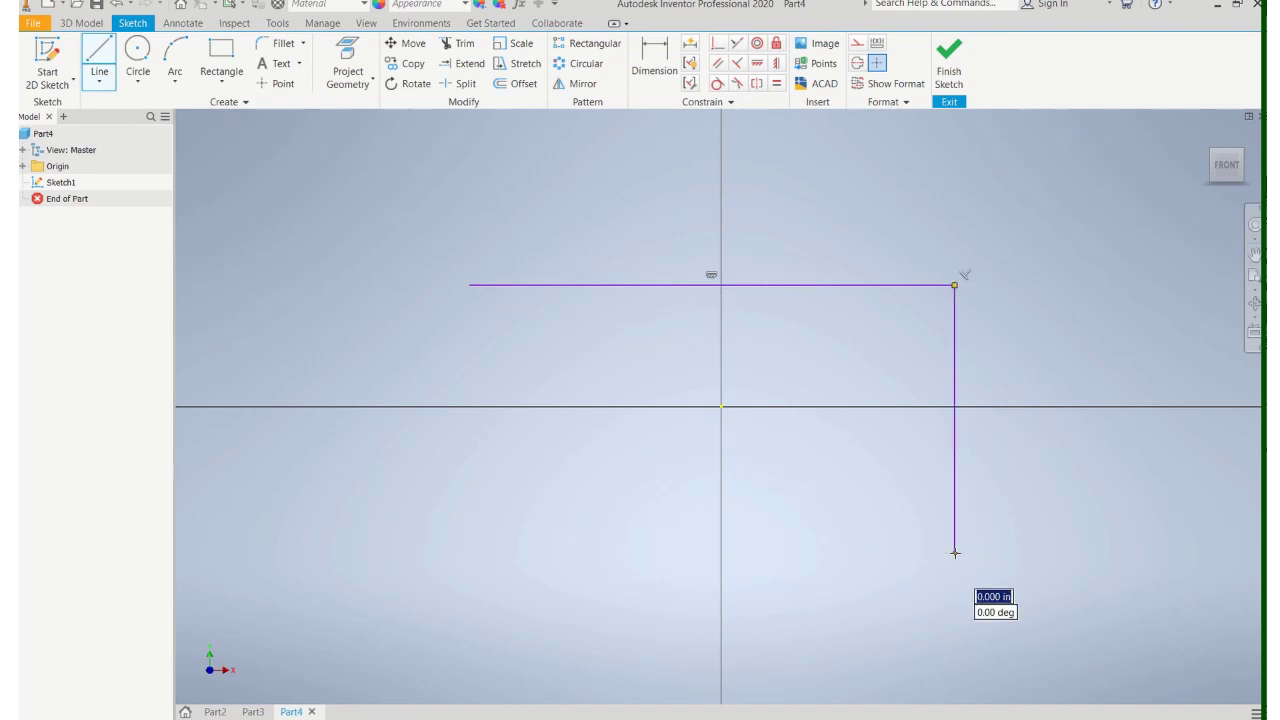
click(468, 552)
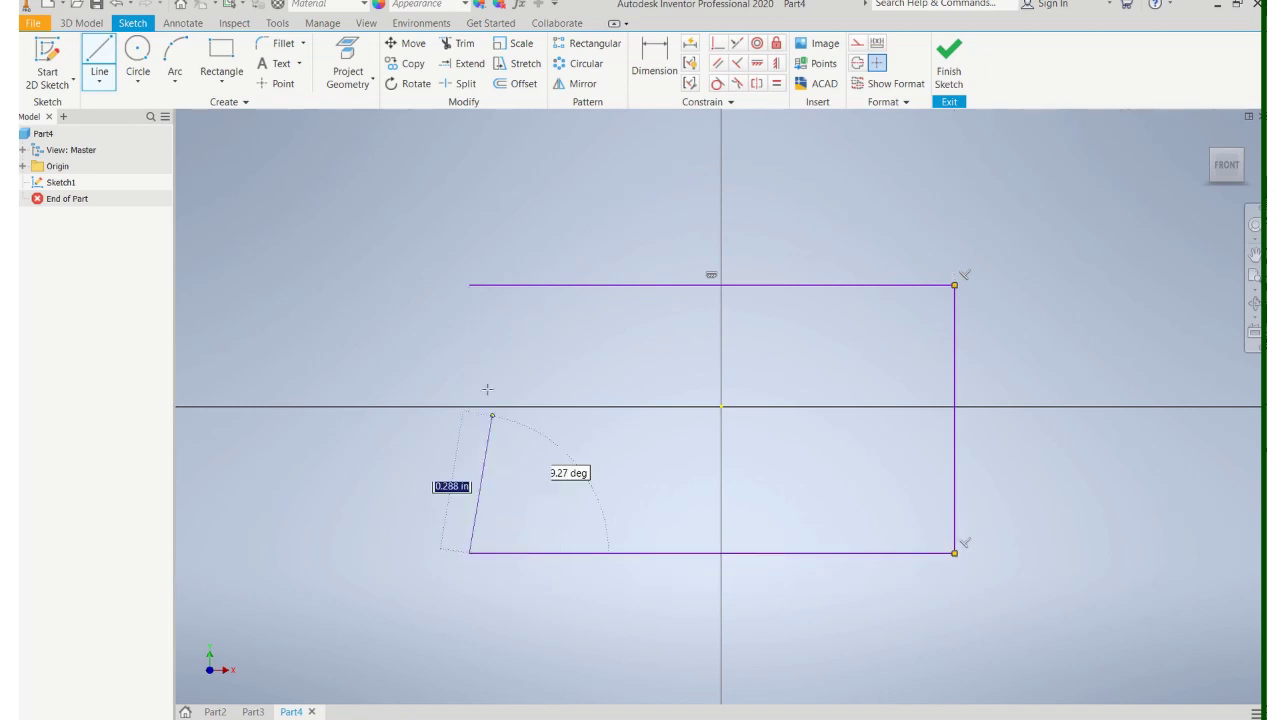
click(470, 285)
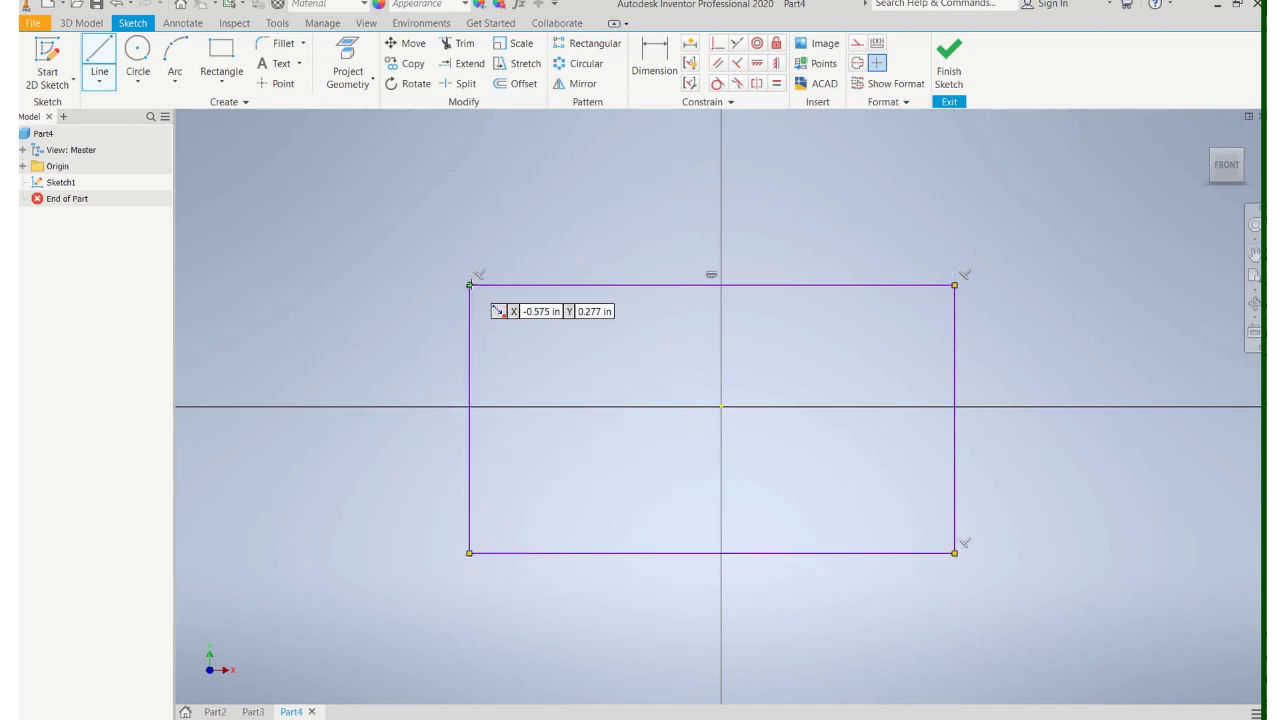
right_click(470, 285)
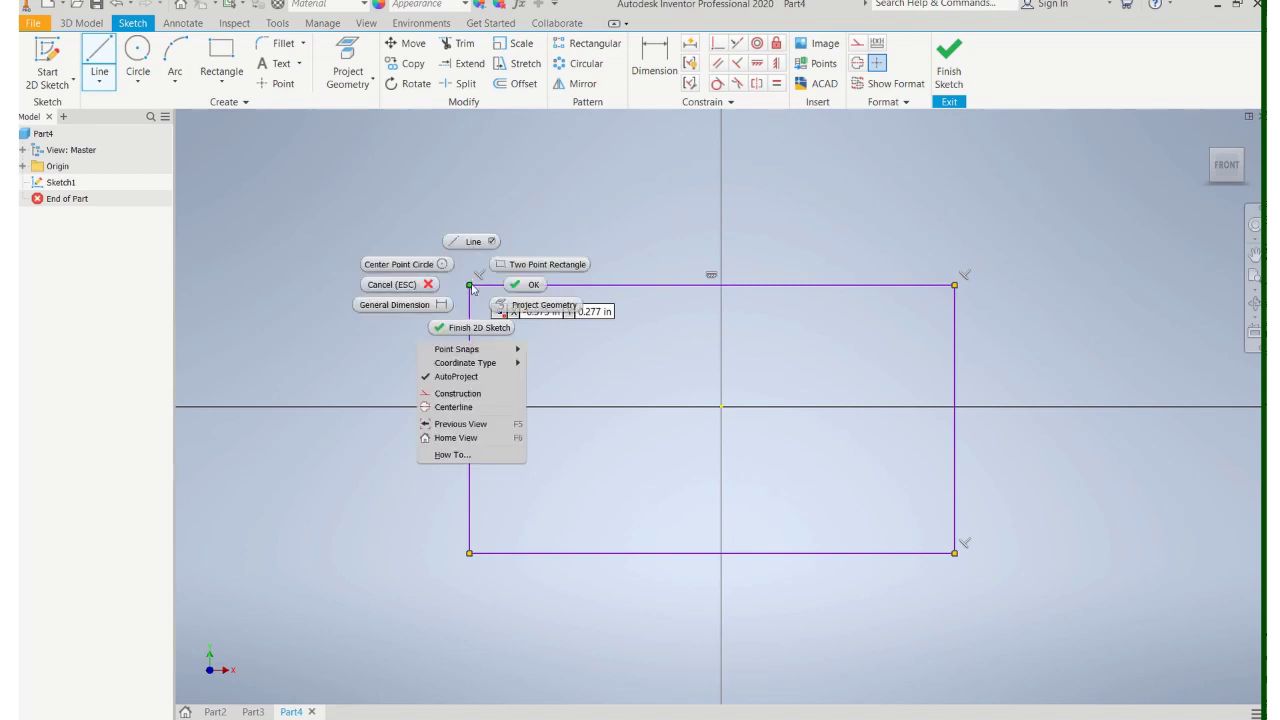
click(530, 288)
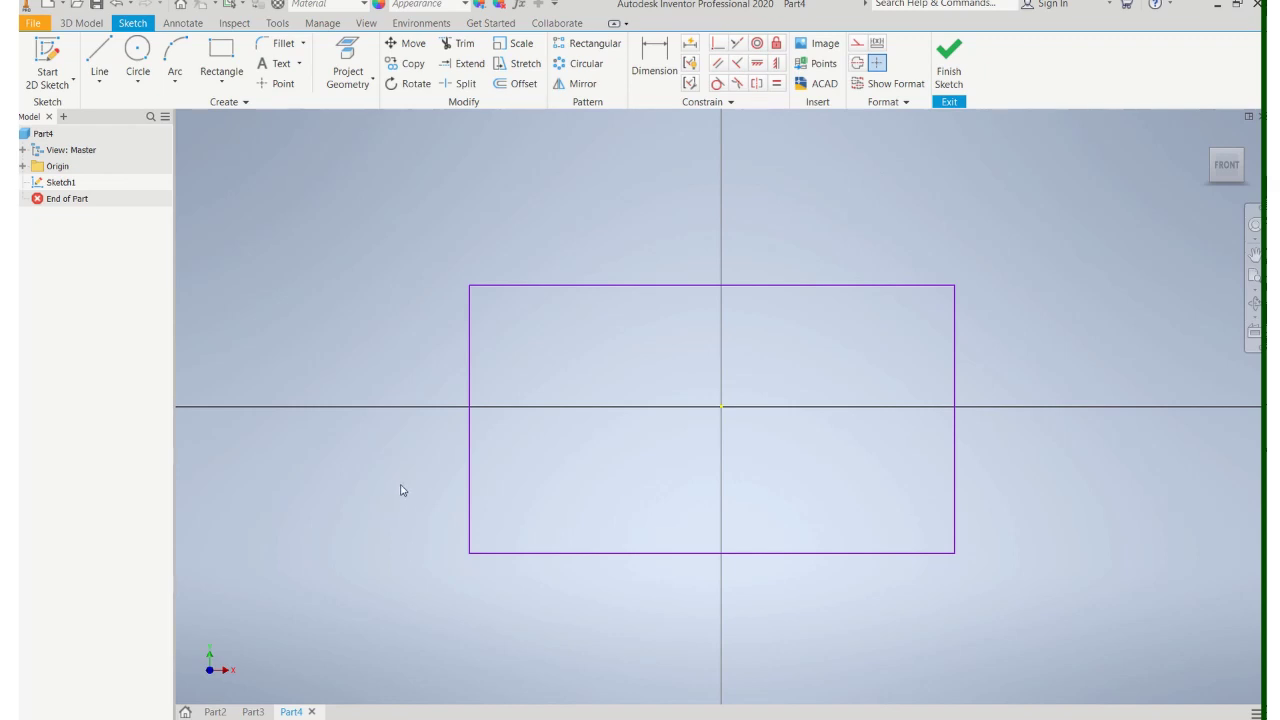
Dimension the rectangle's top edge to a length of 7 in.
click(651, 65)
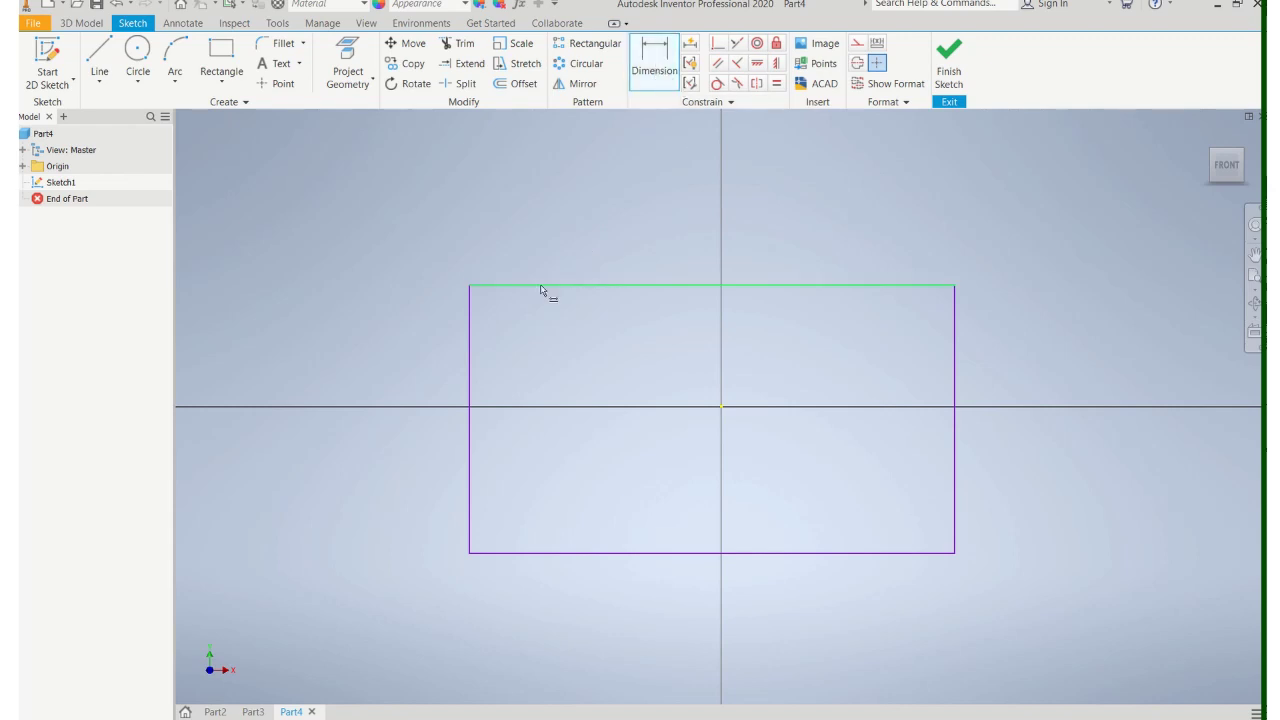
click(650, 289)
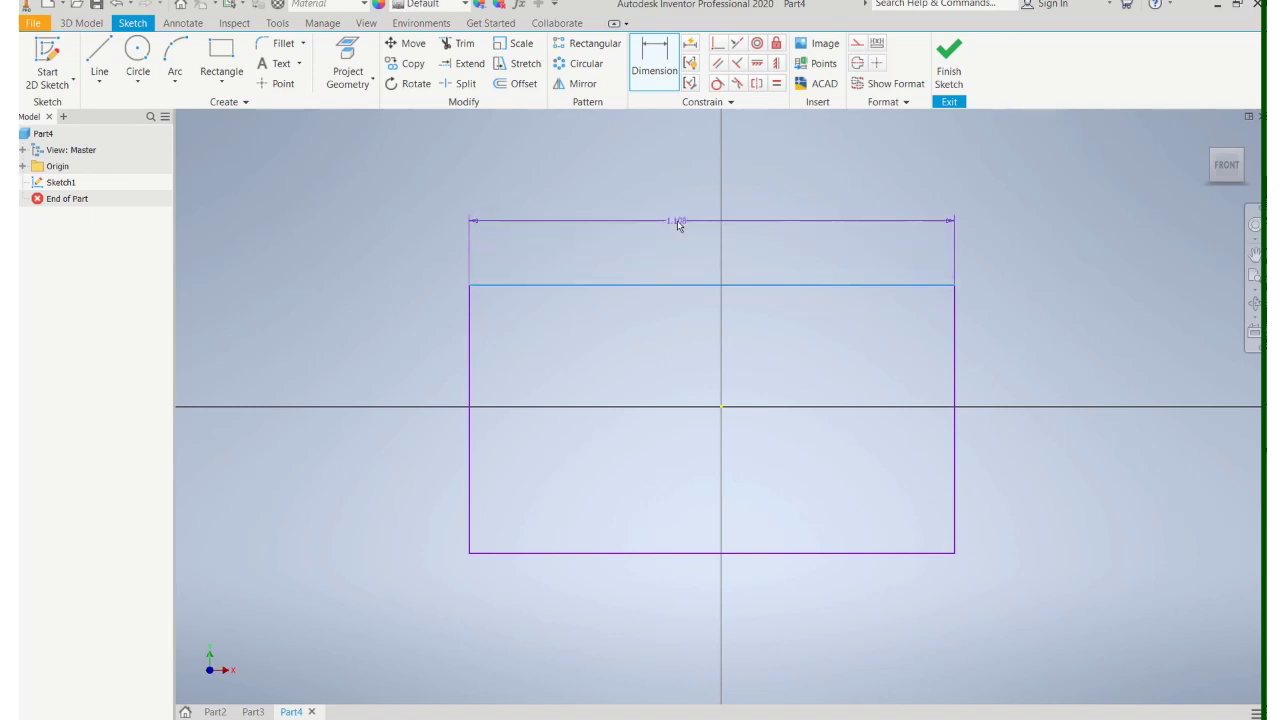
click(681, 219)
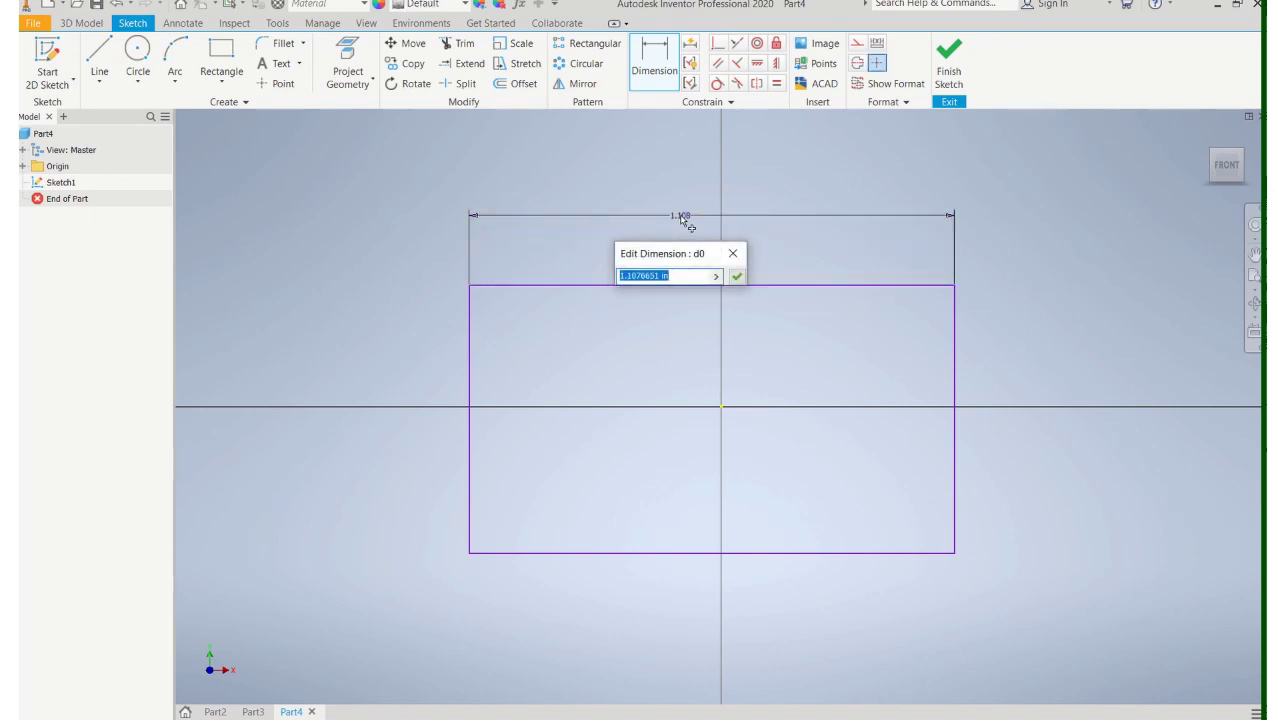
text(3)
key(Return)
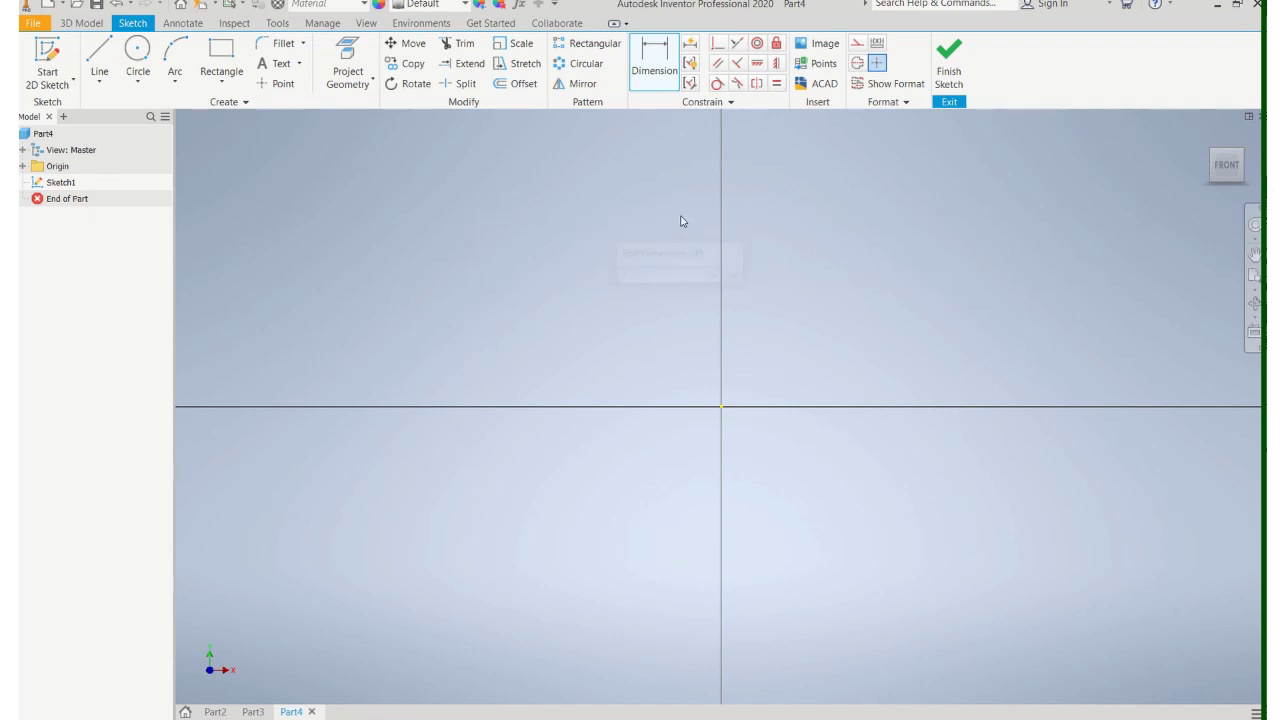
scroll(685, 235, up, 5)
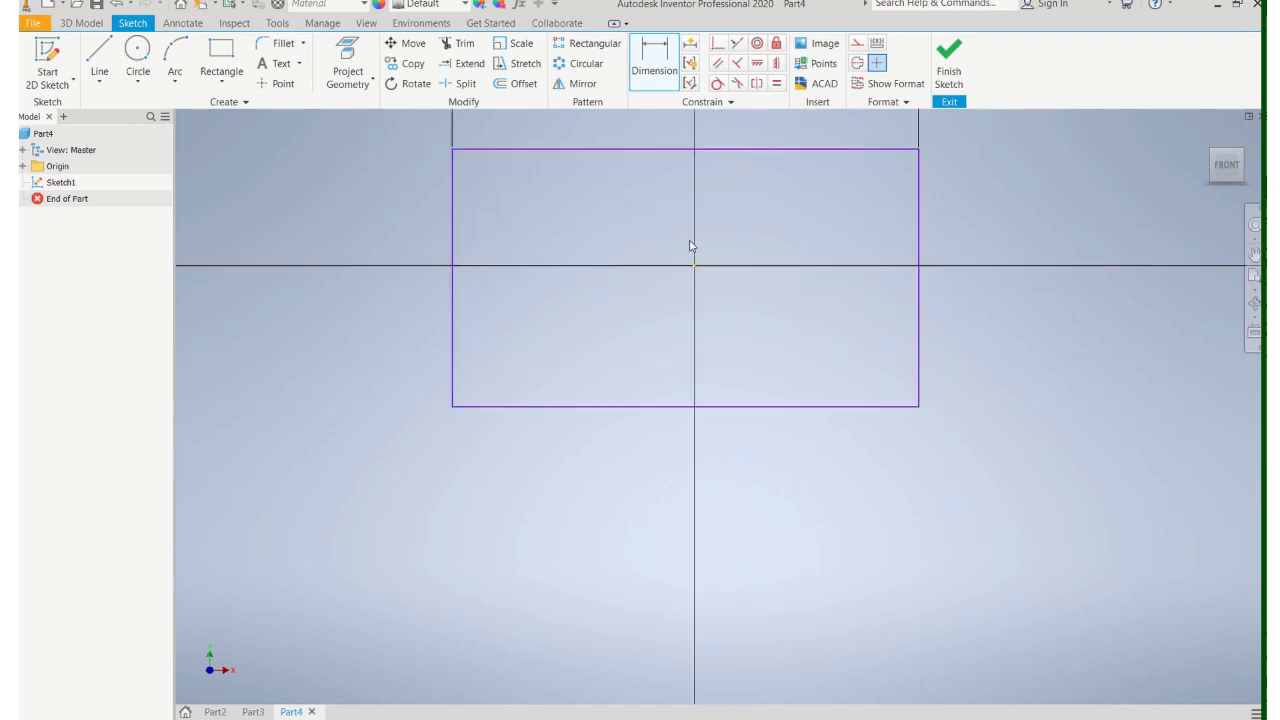
middle_drag(614, 251, 620, 346)
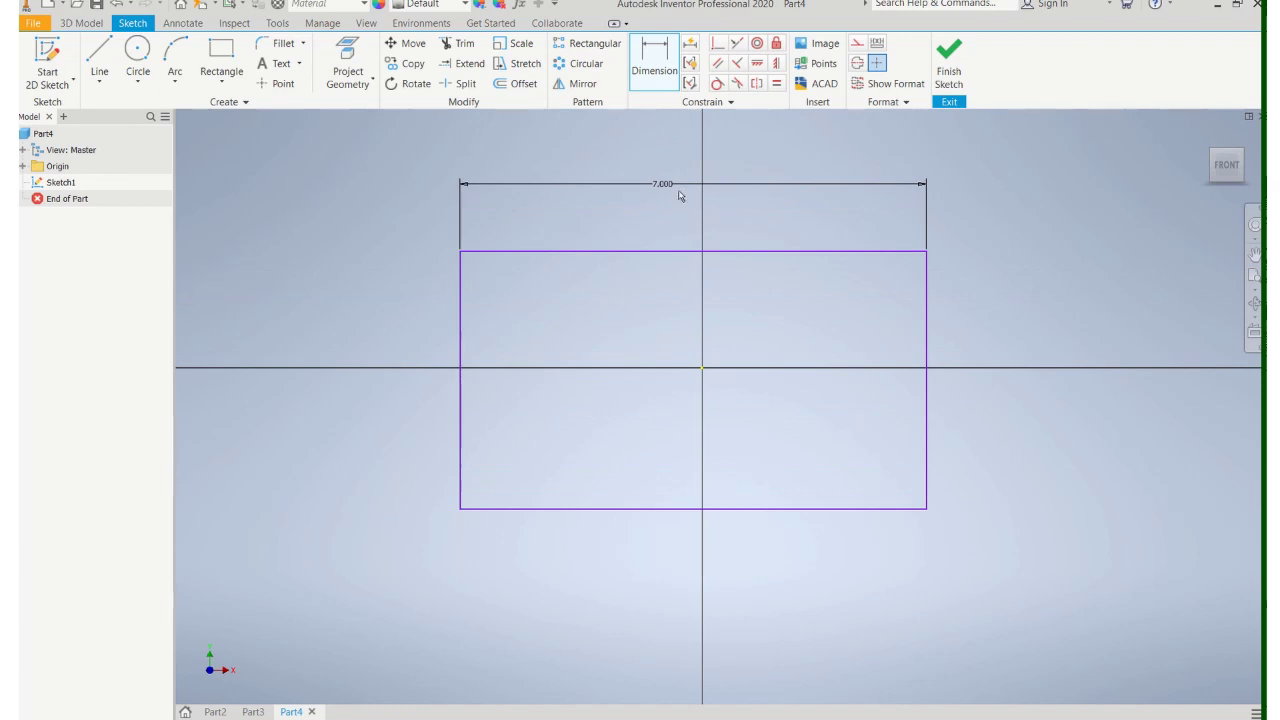
Dimension the rectangle's left edge to a height of 3 in.
click(461, 357)
click(377, 358)
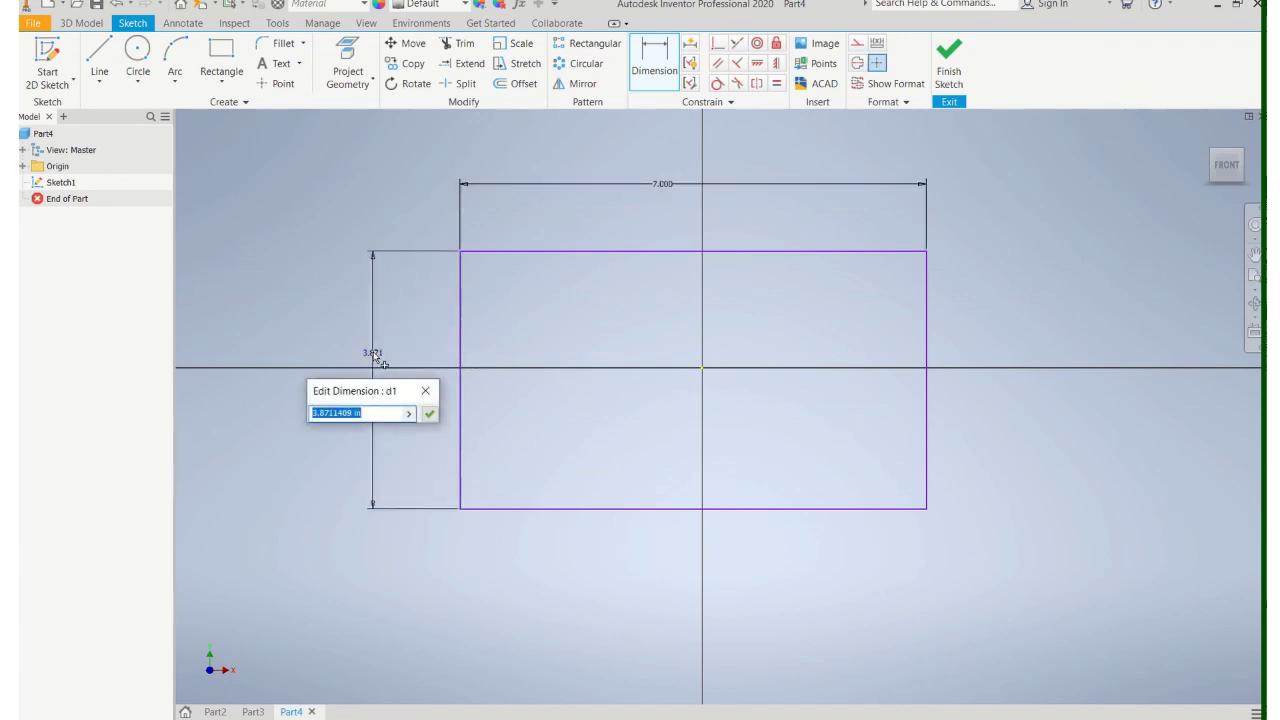
text(3)
key(Return)
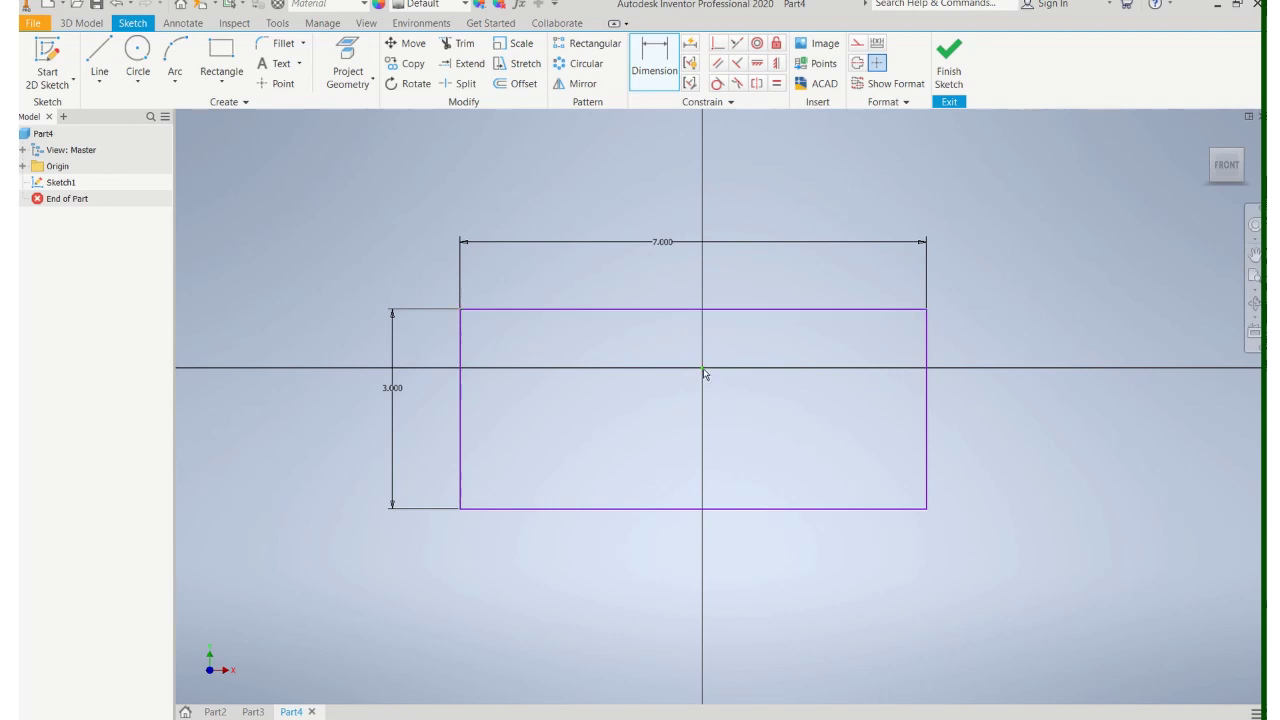
Dimension the vertical distance from the rectangle's top edge to the origin point as 1.5 in.
click(665, 70)
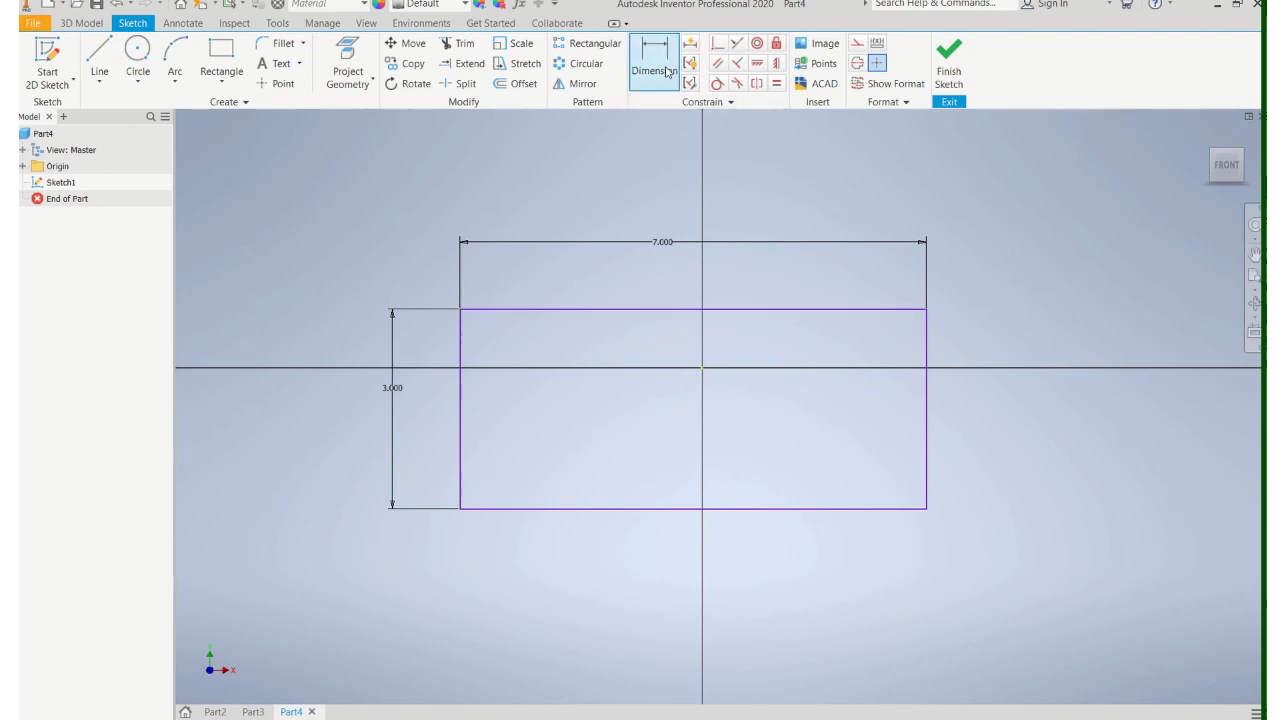
click(667, 72)
click(688, 309)
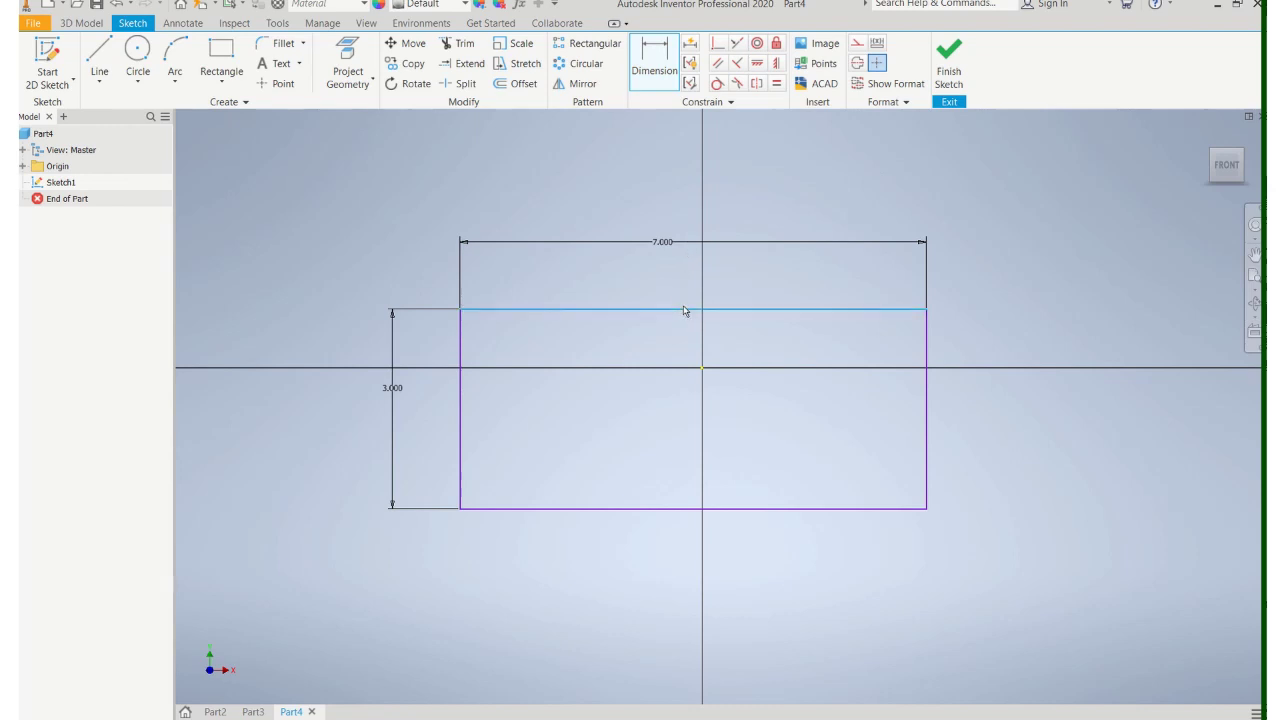
click(701, 368)
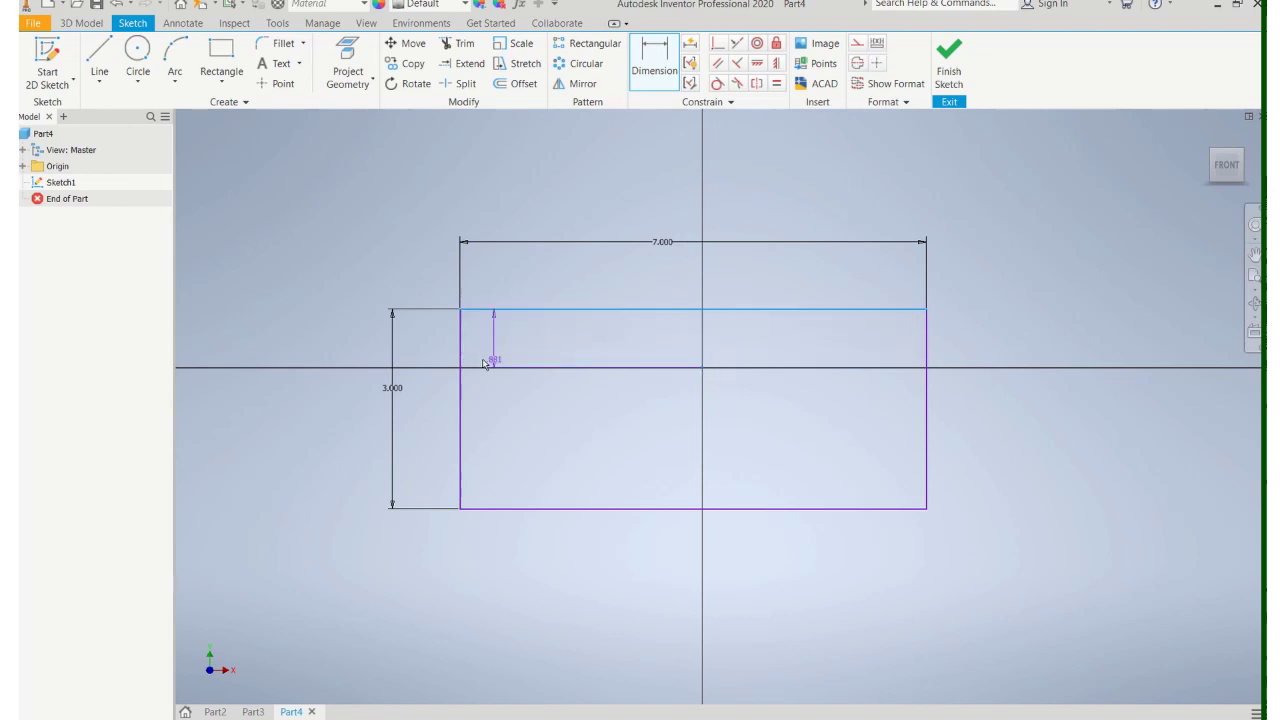
click(435, 347)
text(1)
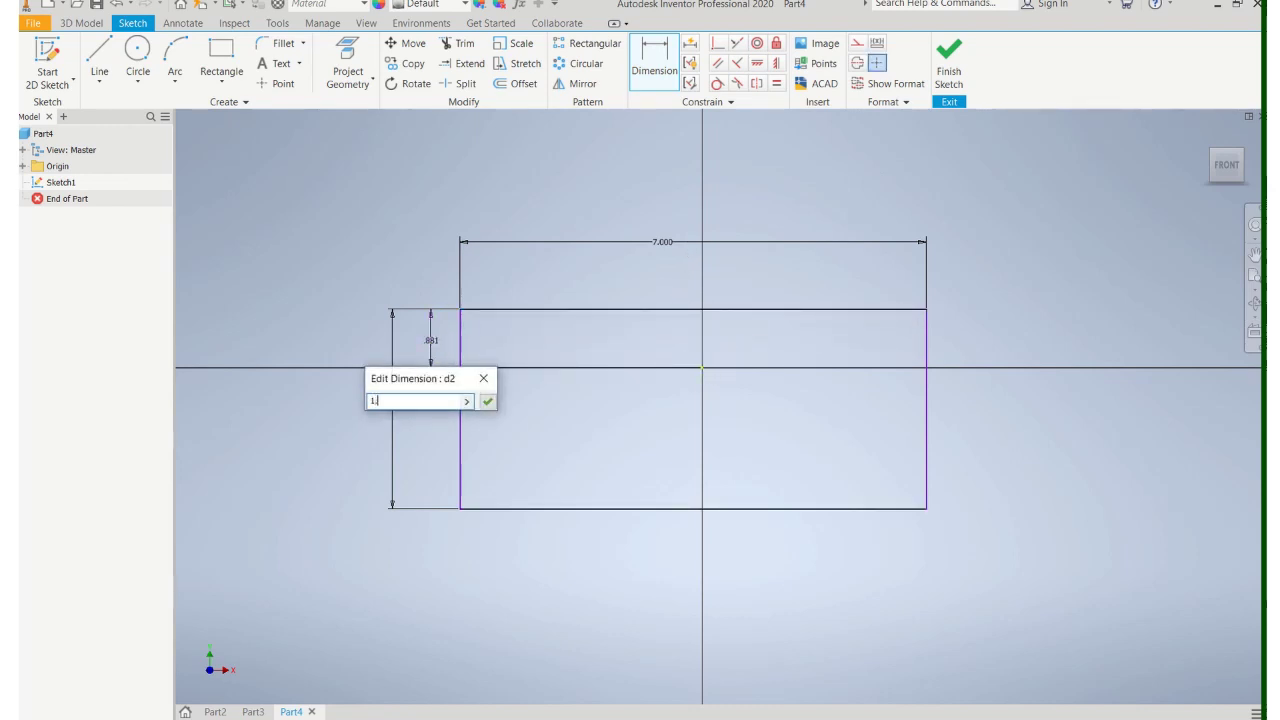
text(.5)
key(Return)
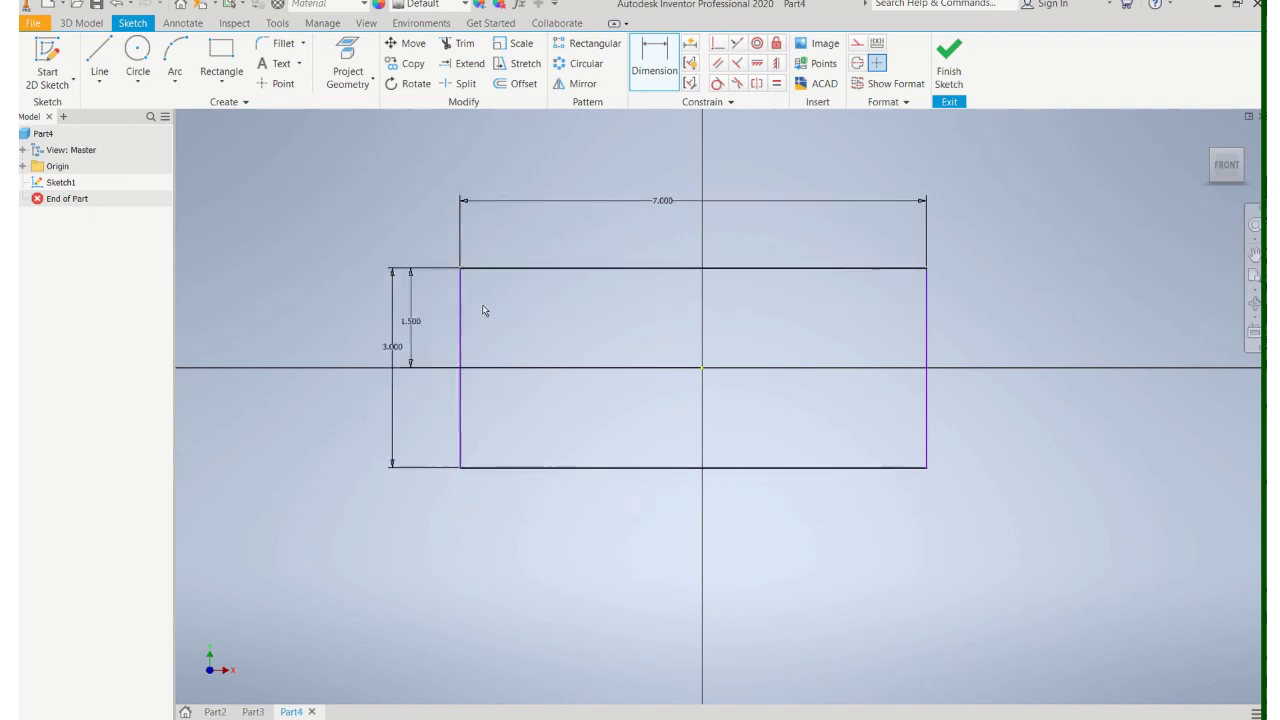
Dimension the horizontal distance from the rectangle's left edge to the origin as 3.5 in and finish the sketch.
click(458, 318)
click(701, 366)
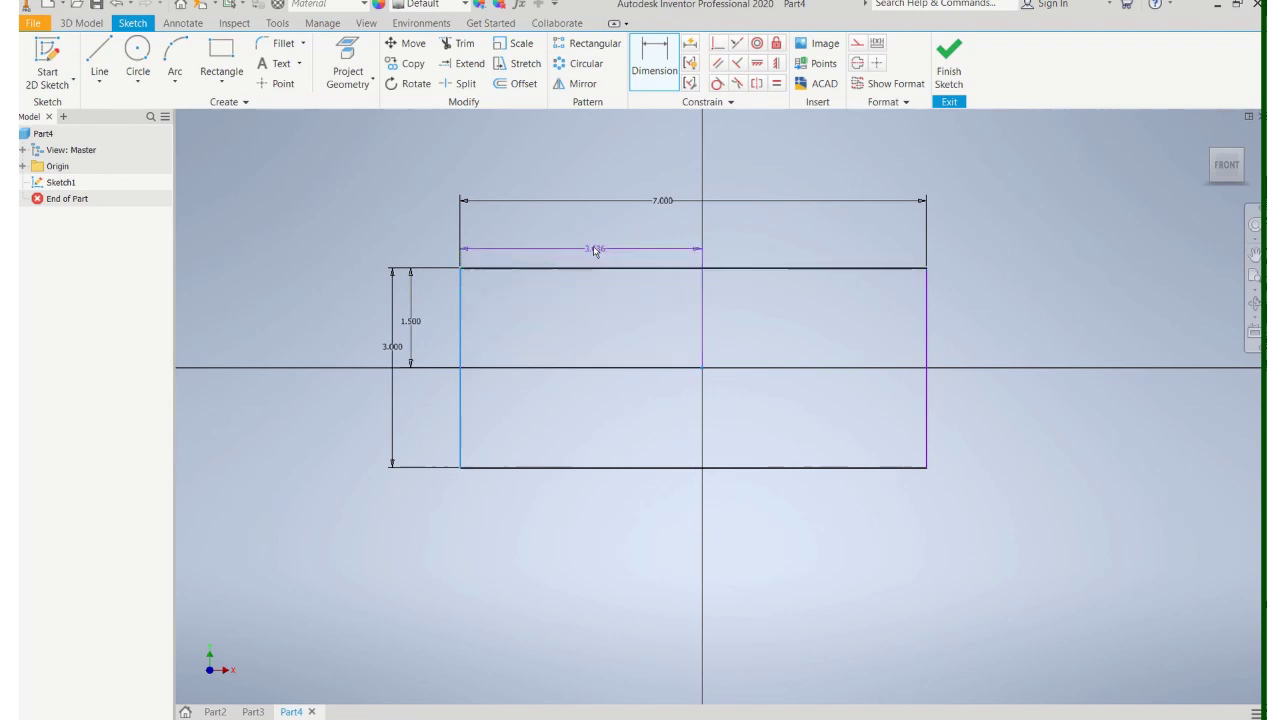
click(586, 236)
text(3)
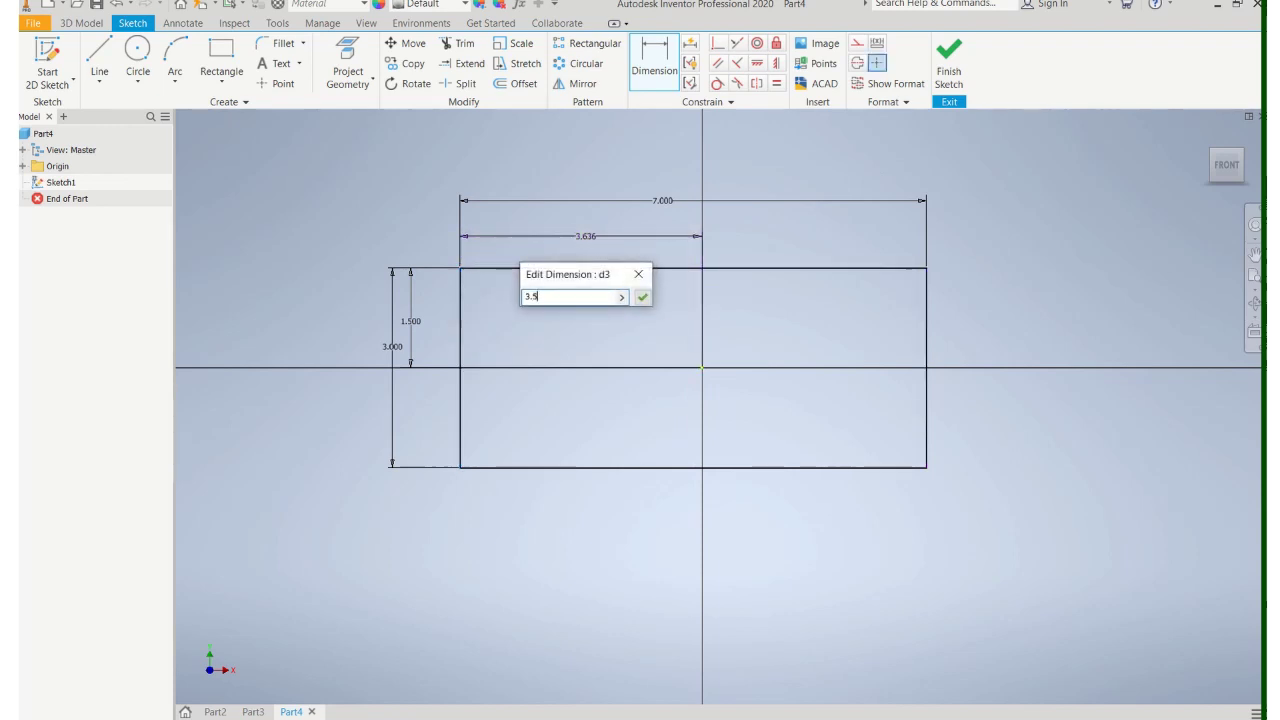
text(.5)
key(Return)
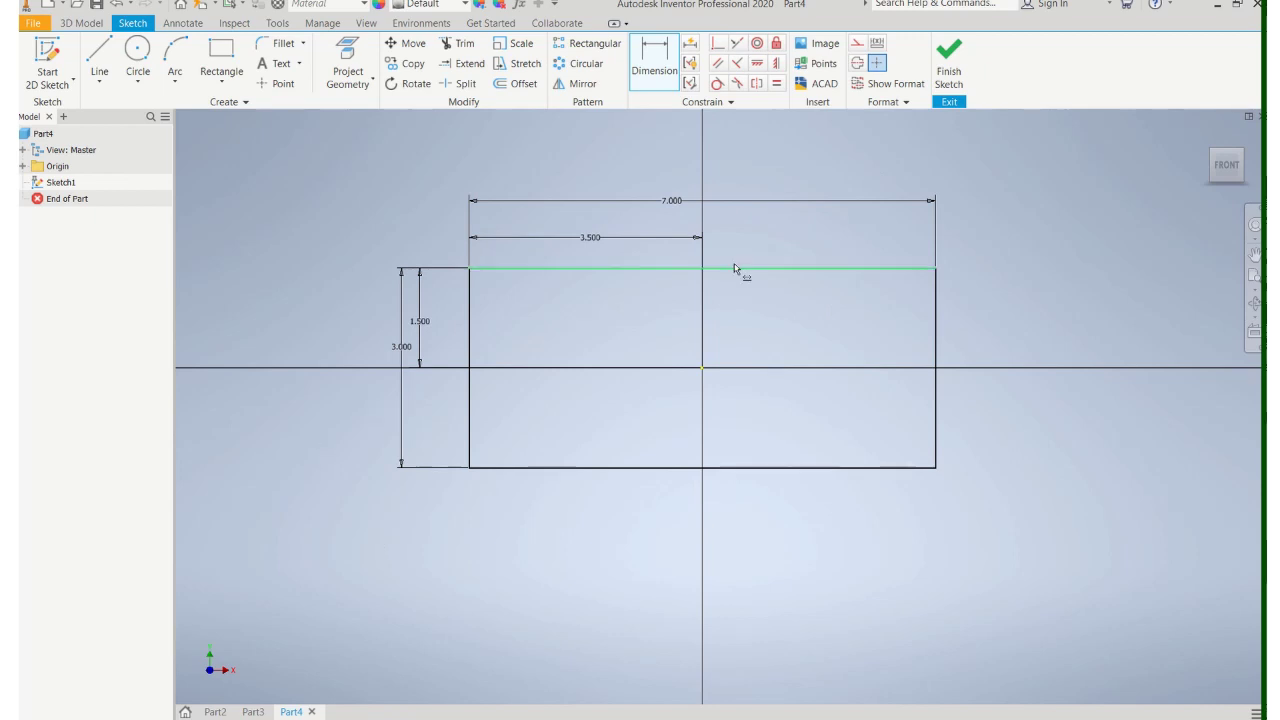
click(950, 60)
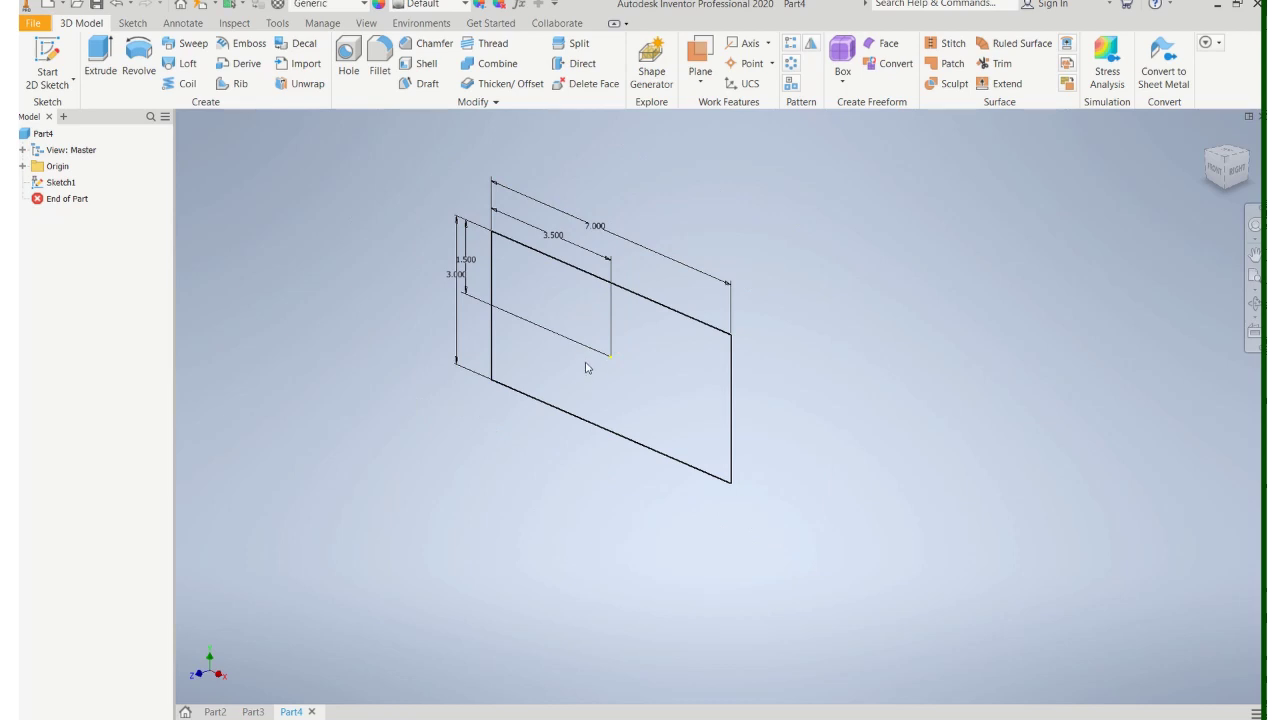
Start extruding the rectangle, preview the flipped, symmetric and asymmetric directions, and restore the default direction.
mouse_move(585, 370)
shift+middle_down()
mouse_move(586, 343)
mouse_move(537, 323)
mouse_move(580, 330)
mouse_move(586, 346)
mouse_move(554, 309)
shift+middle_up()
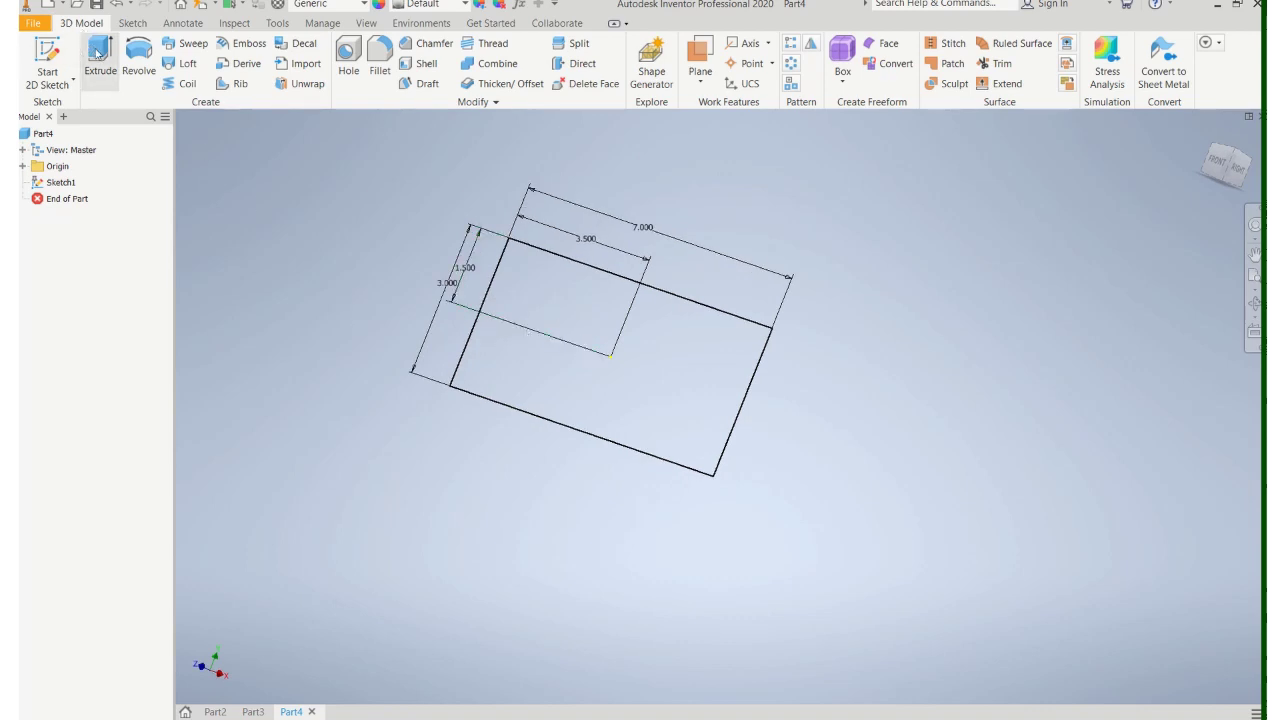
click(97, 53)
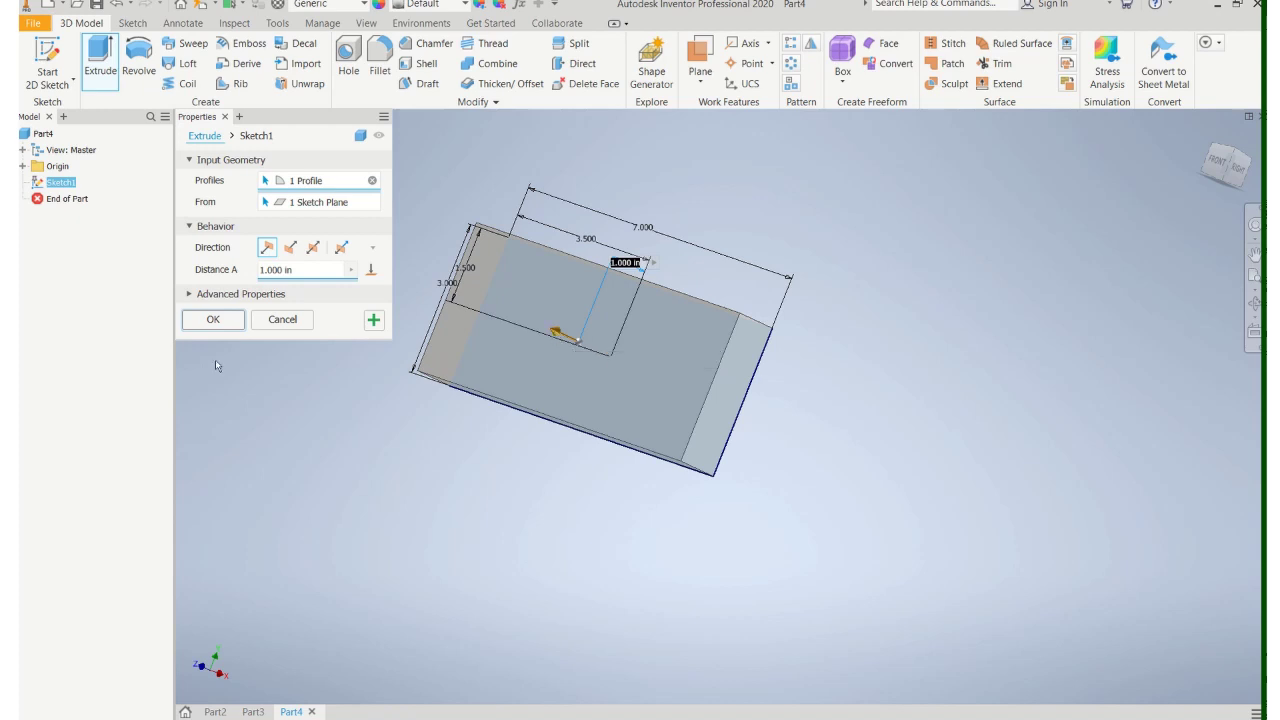
click(290, 249)
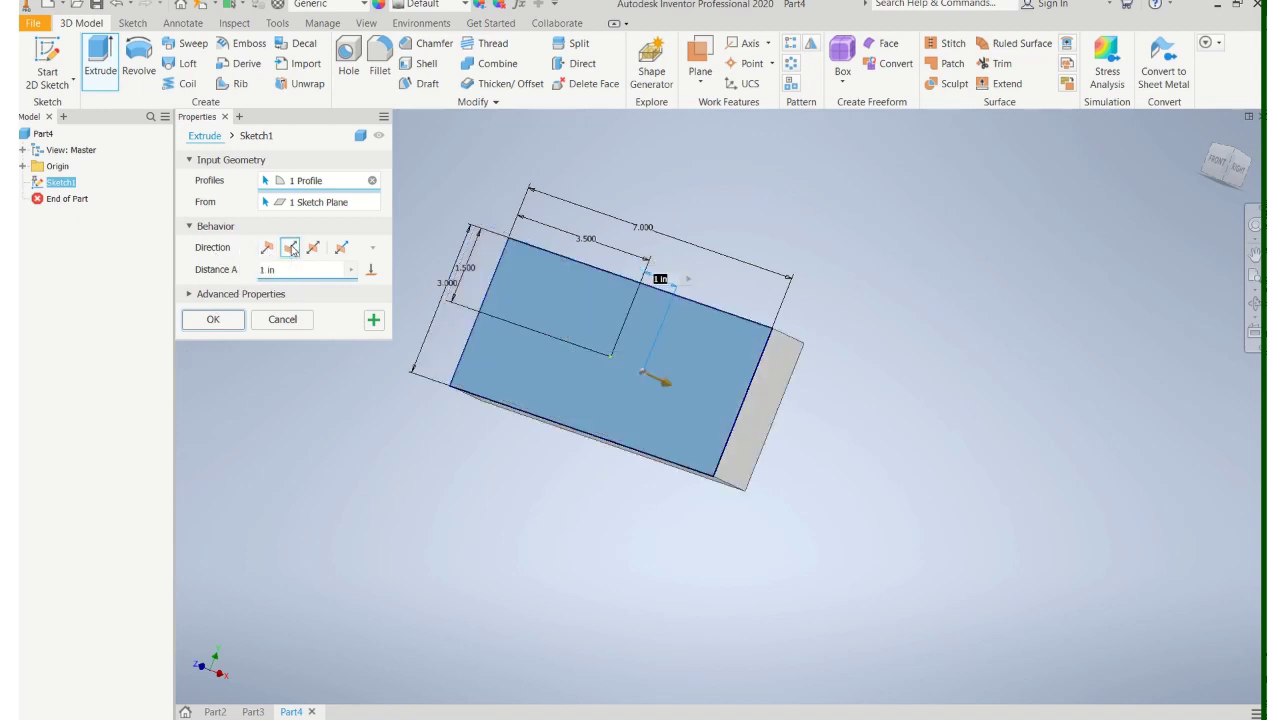
click(313, 248)
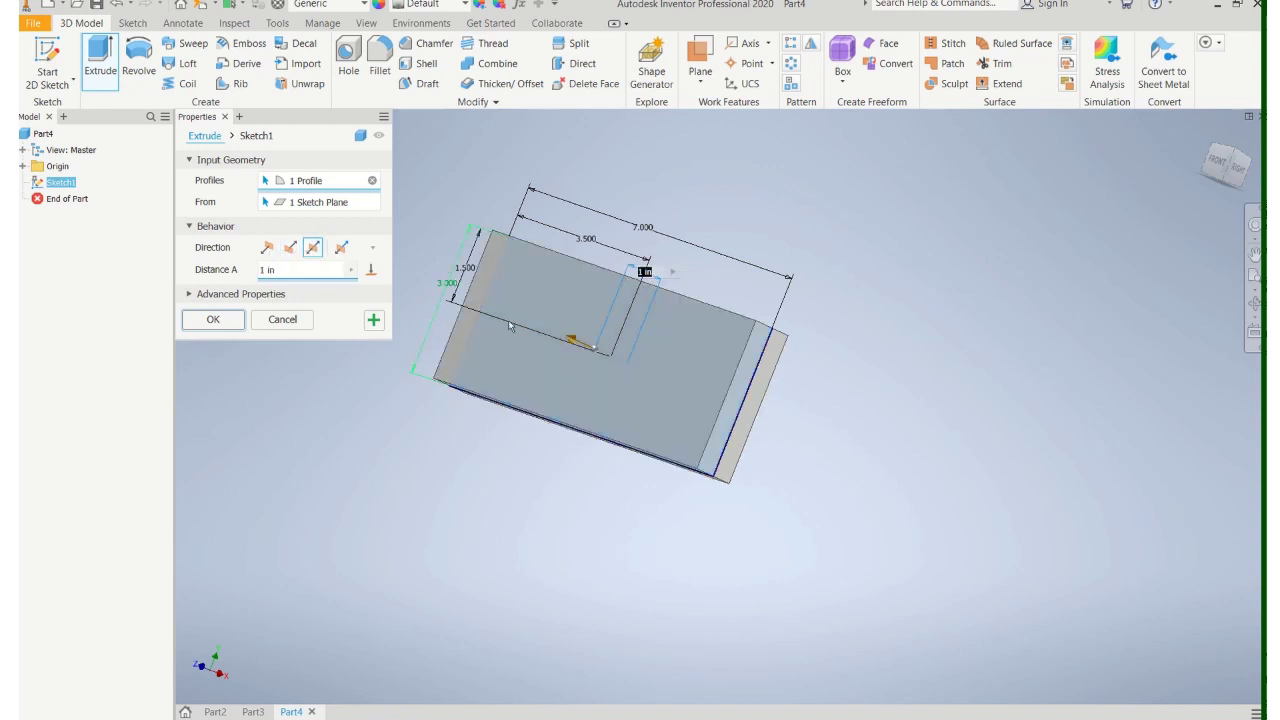
click(342, 248)
click(266, 248)
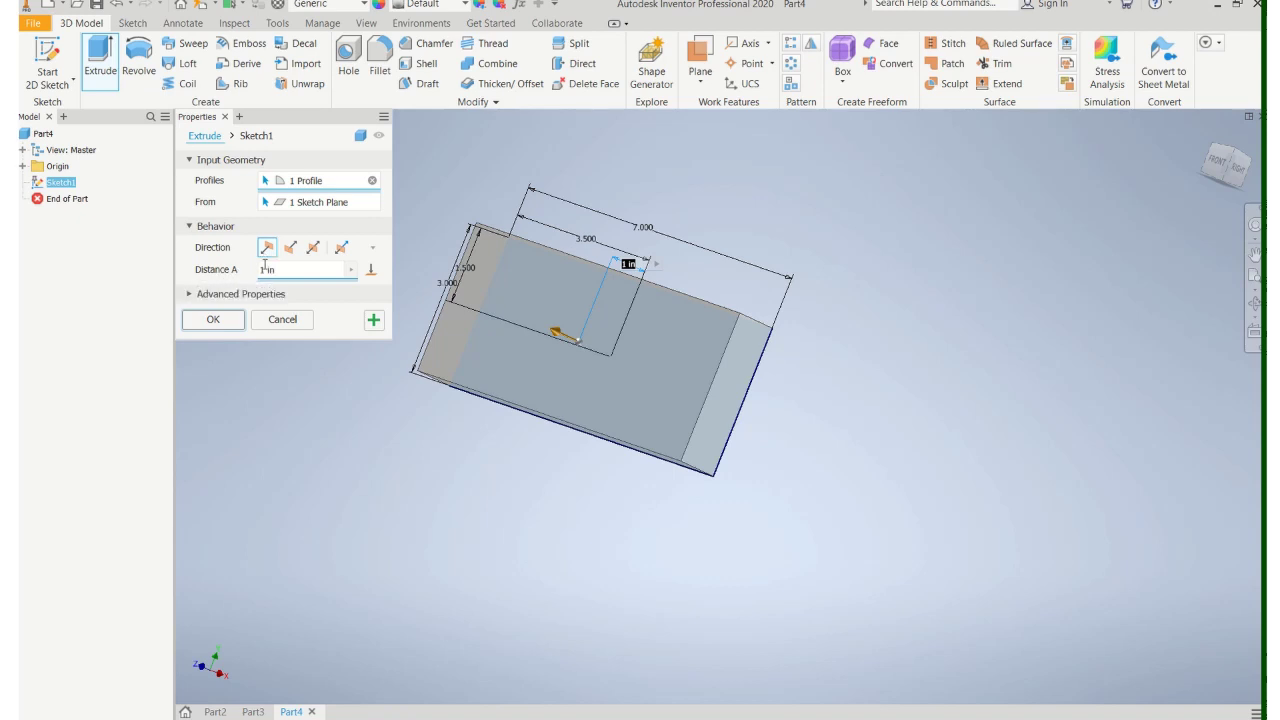
Set the extrusion distance to 0.5 in and complete the rectangular plate.
click(262, 270)
text(5)
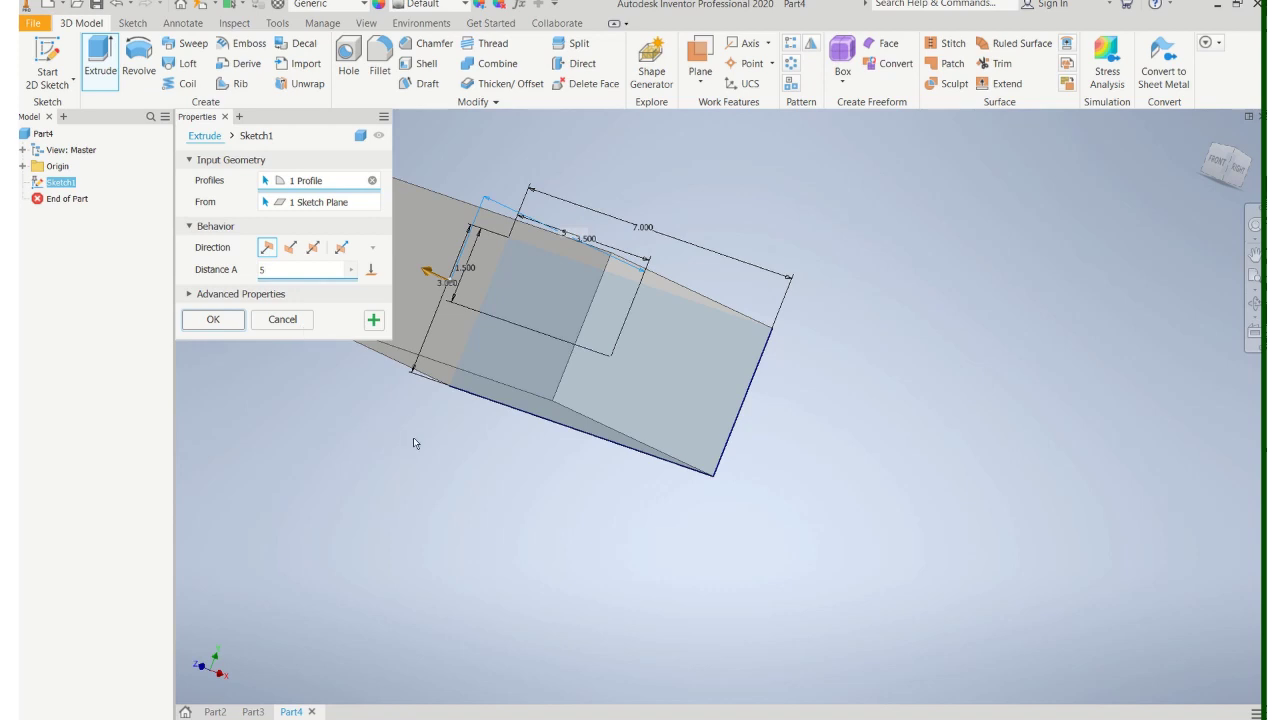
middle_drag(415, 443, 551, 491)
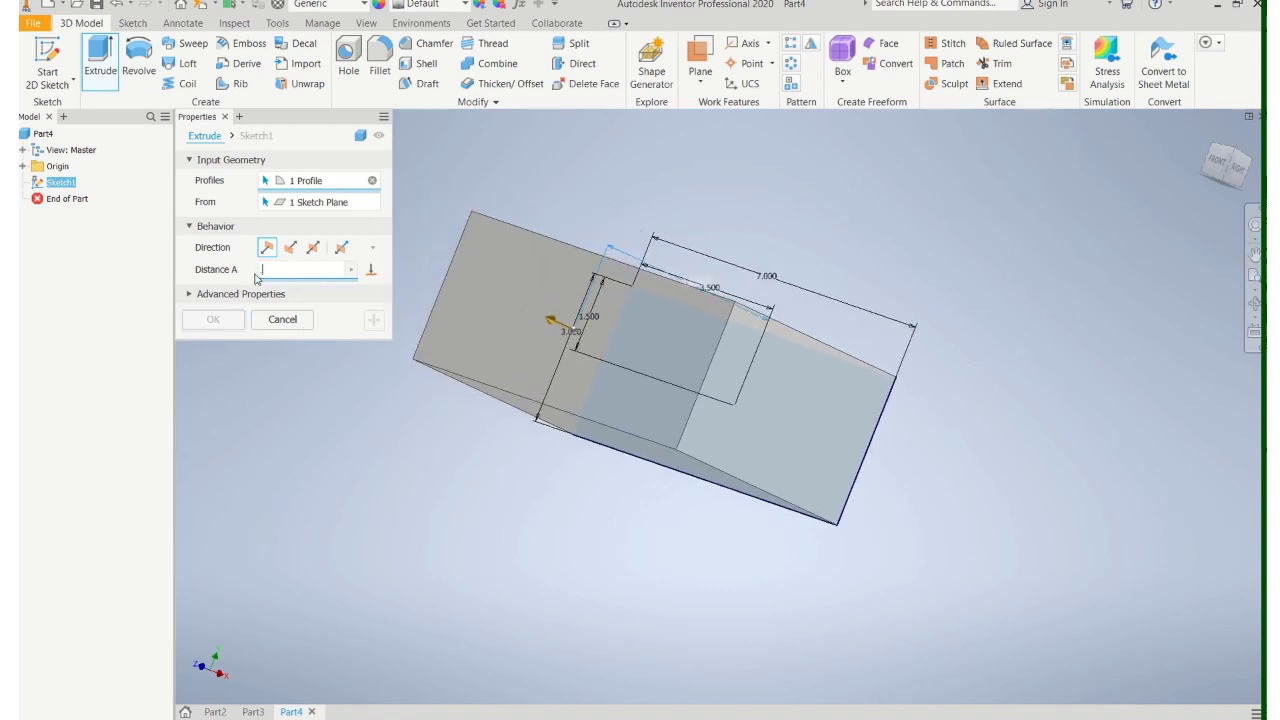
text(.5)
click(213, 319)
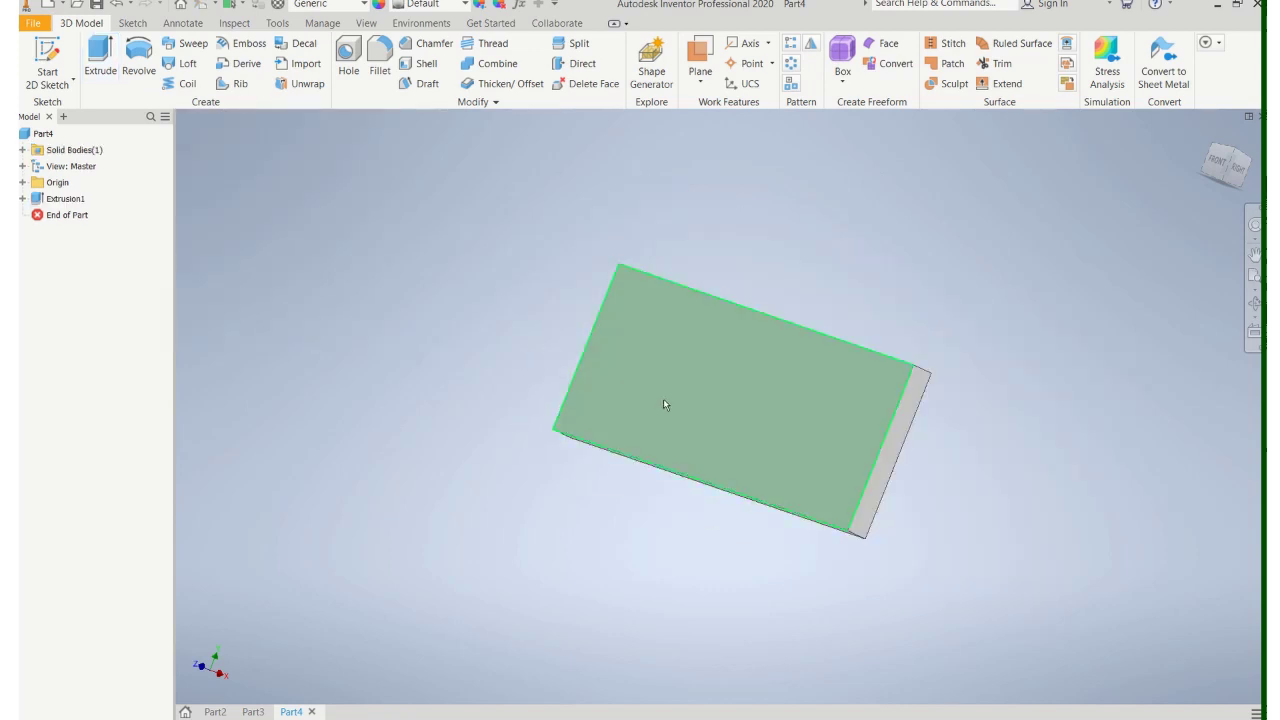
mouse_move(666, 391)
shift+middle_down()
mouse_move(560, 386)
mouse_move(639, 367)
mouse_move(685, 387)
shift+middle_up()
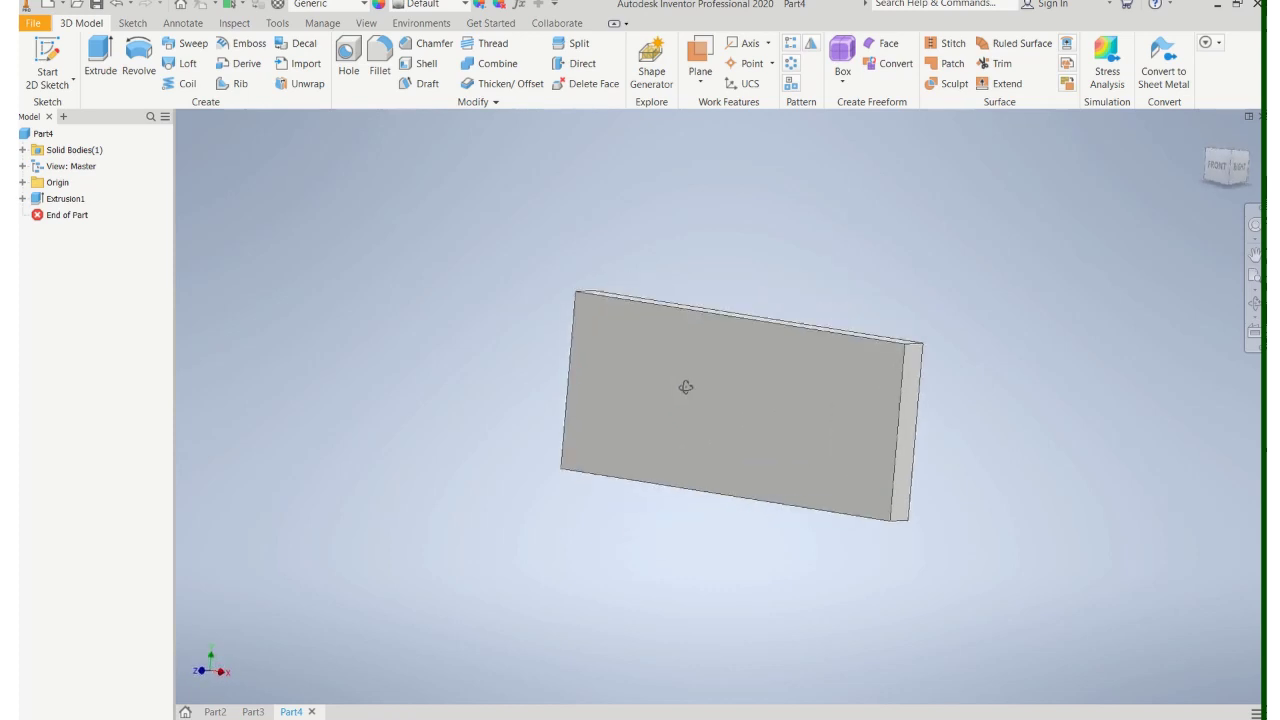
Save the part under the name BASE PLATE2 in the Inventor Online course info folder.
click(33, 22)
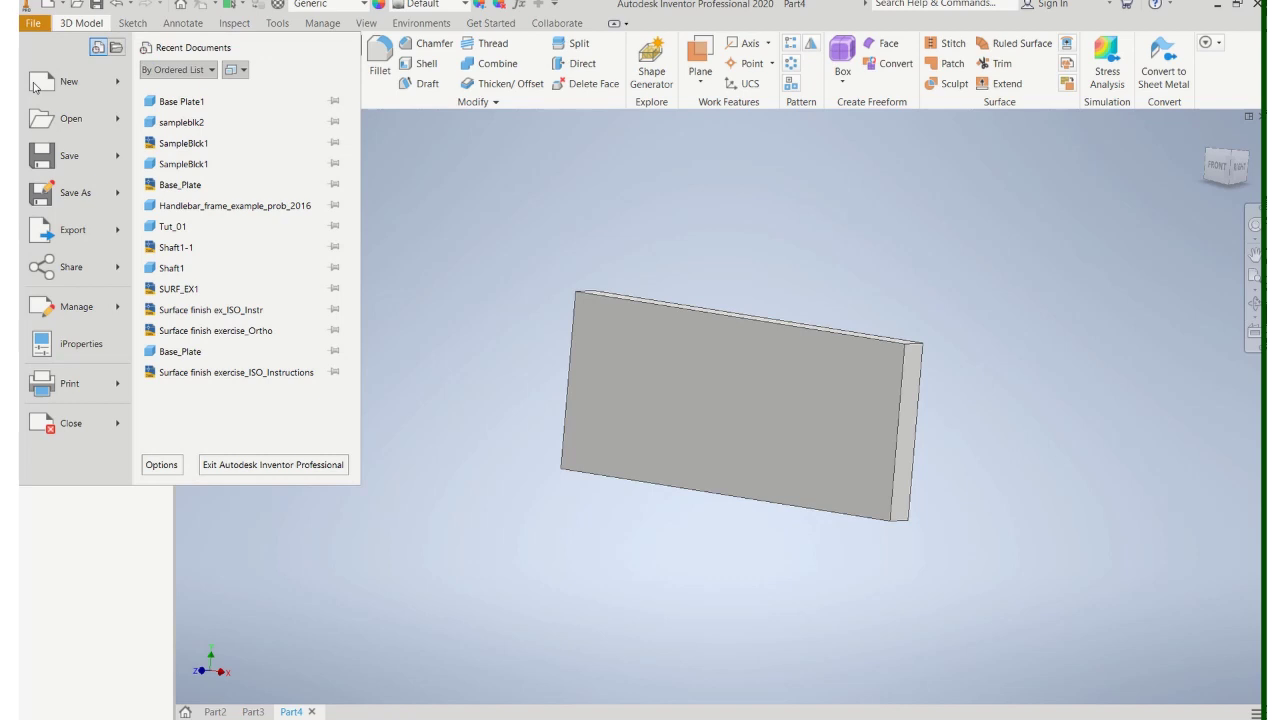
click(58, 190)
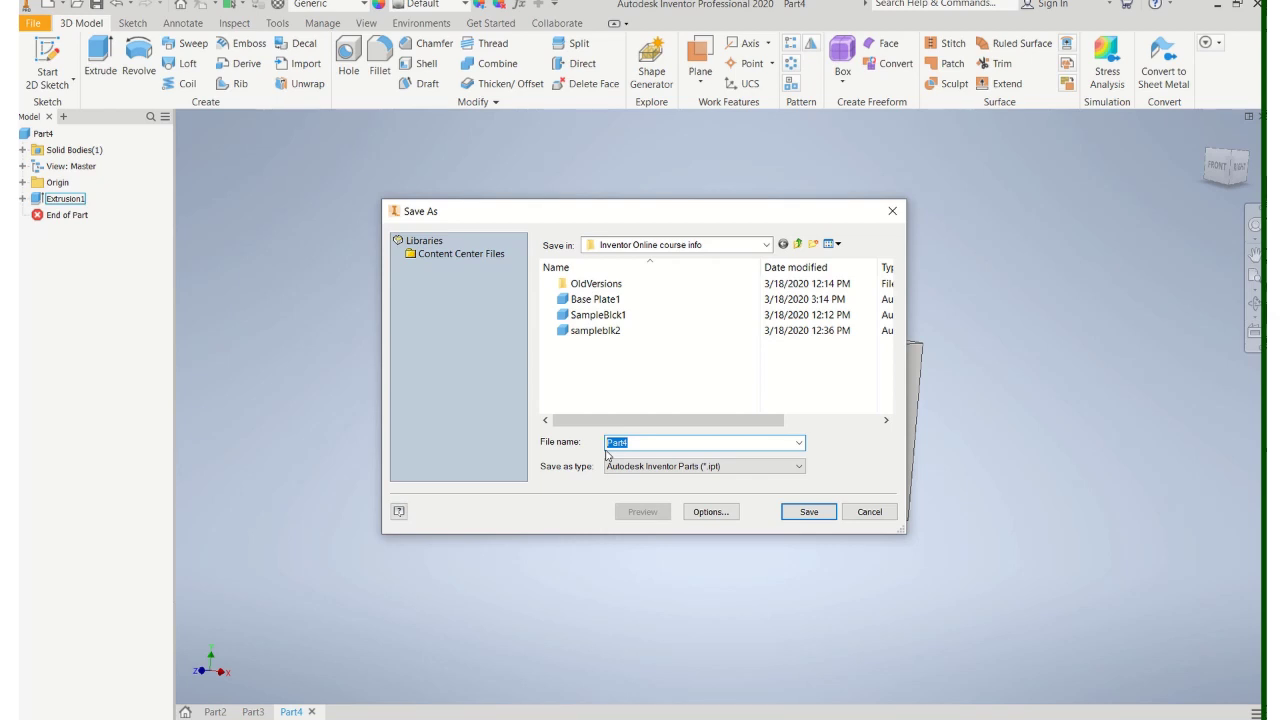
text(b)
key(BackSpace)
text(BASE PLATE2)
click(807, 512)
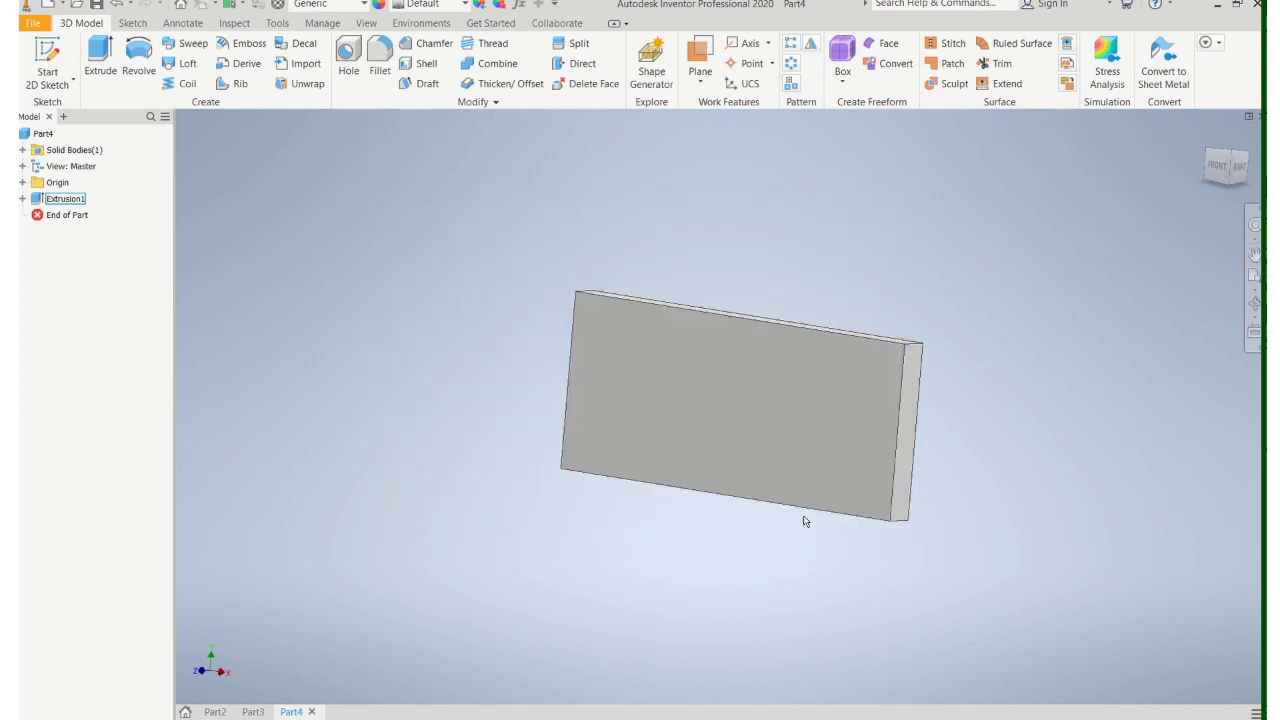